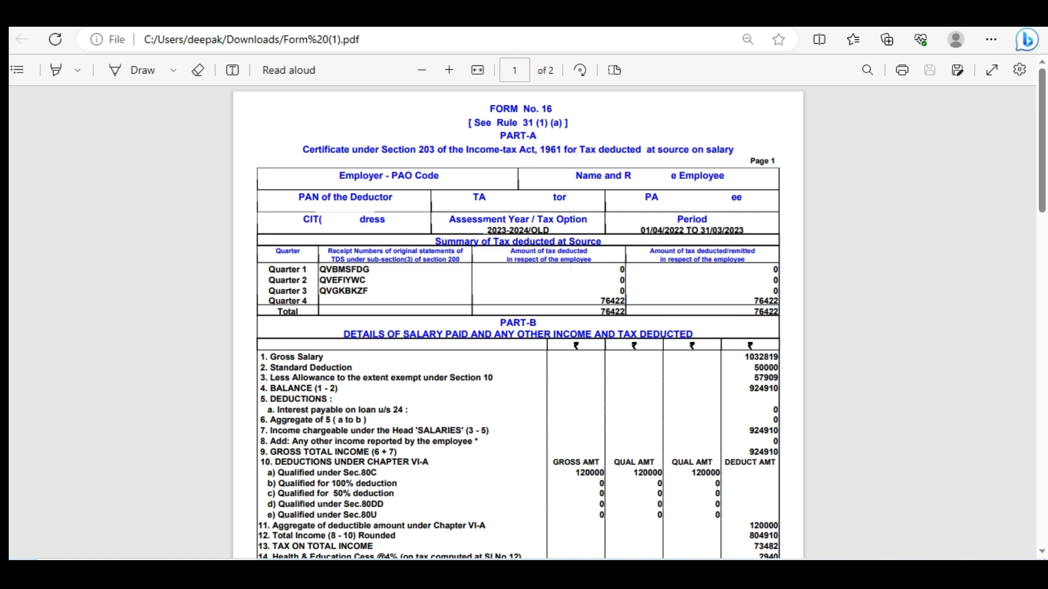
Step: Review the Form 16 certificate, including the assessment year and tax option, salary and deduction details, and verification section
left_click_drag(486, 231, 549, 232)
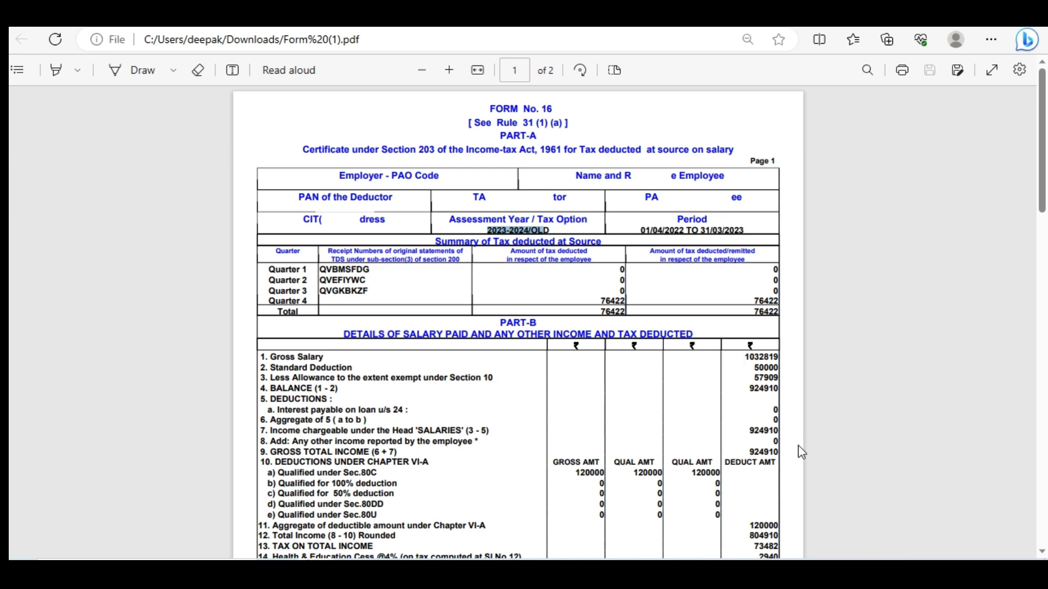
scroll(801, 451, "down", 2)
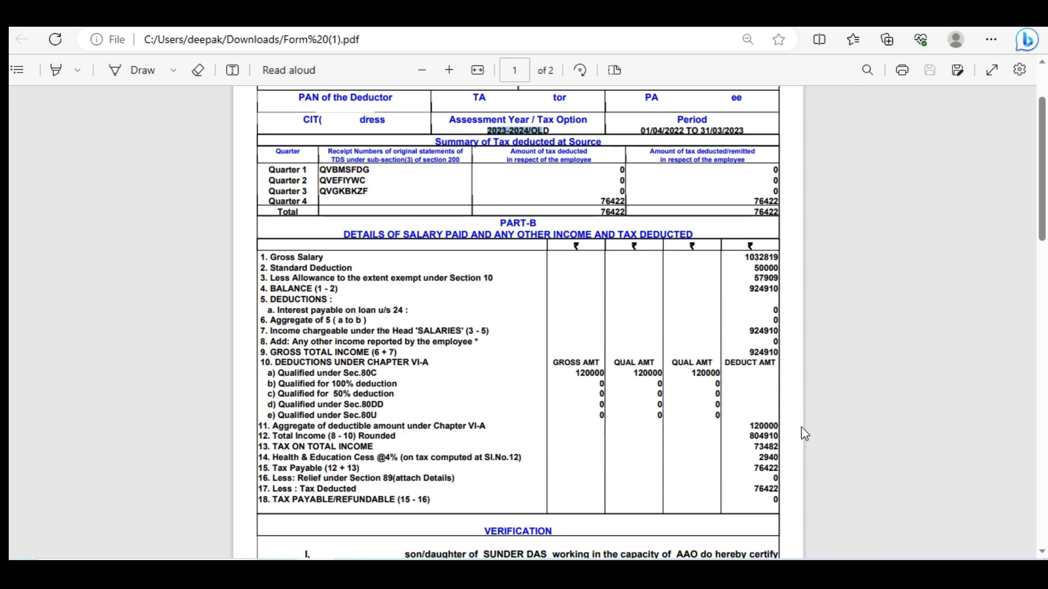
scroll(791, 436, "down", 1)
scroll(790, 435, "down", 7)
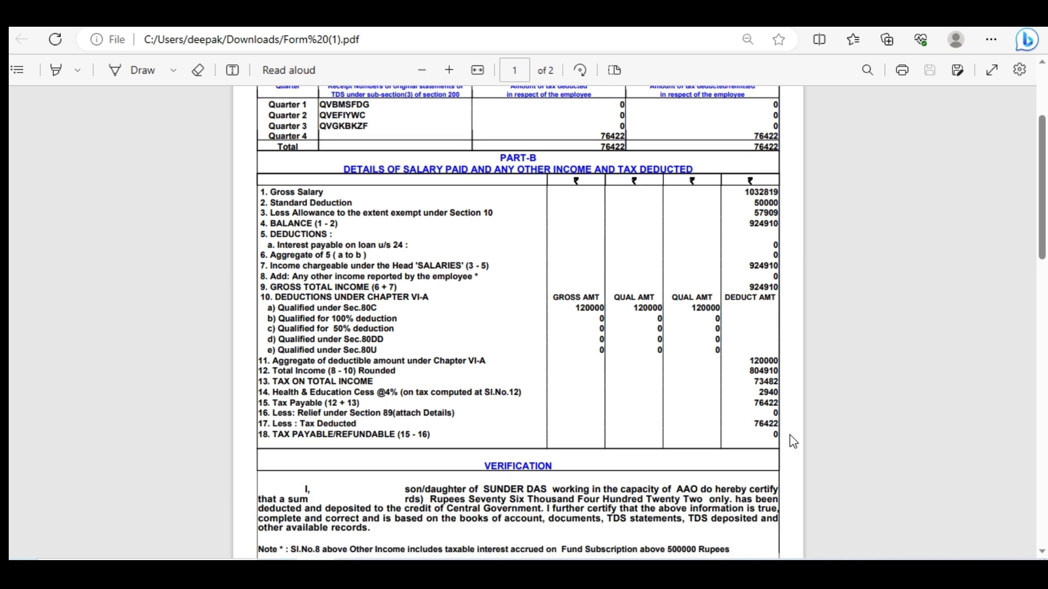
scroll(790, 436, "down", 1)
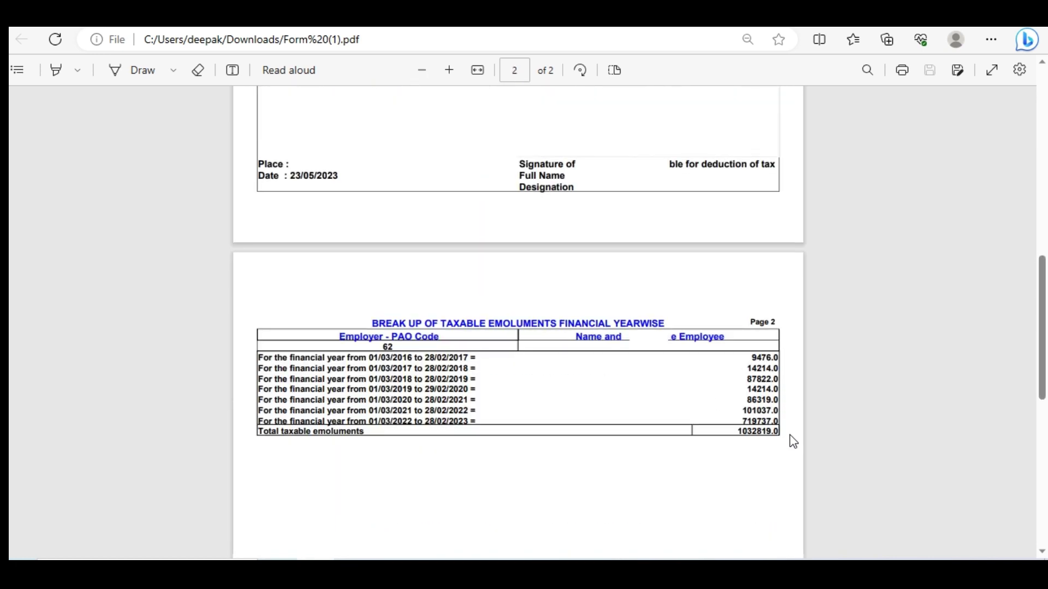
scroll(557, 381, "up", 6)
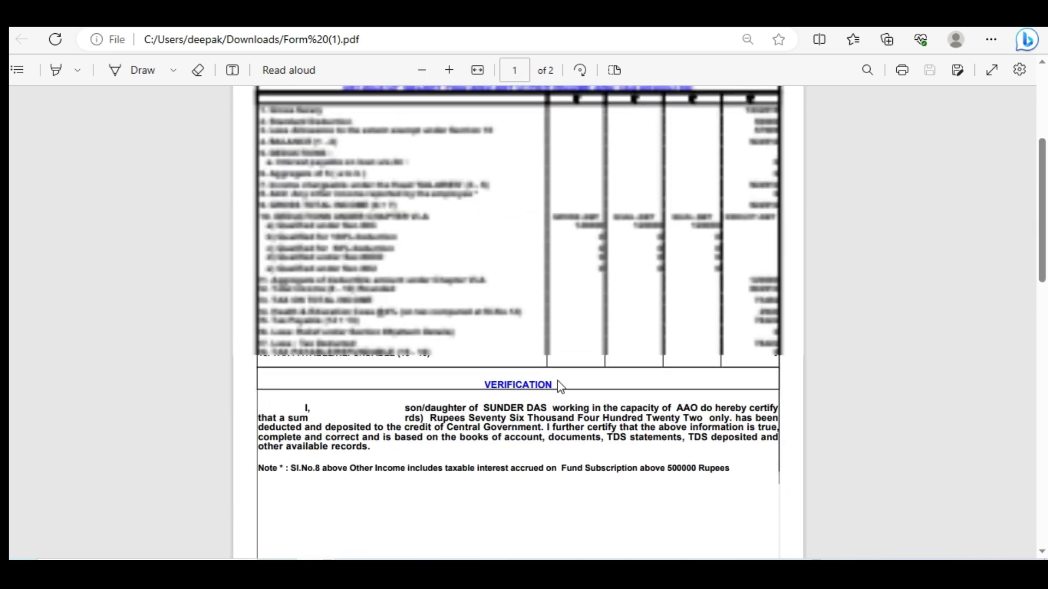
scroll(558, 381, "down", 3)
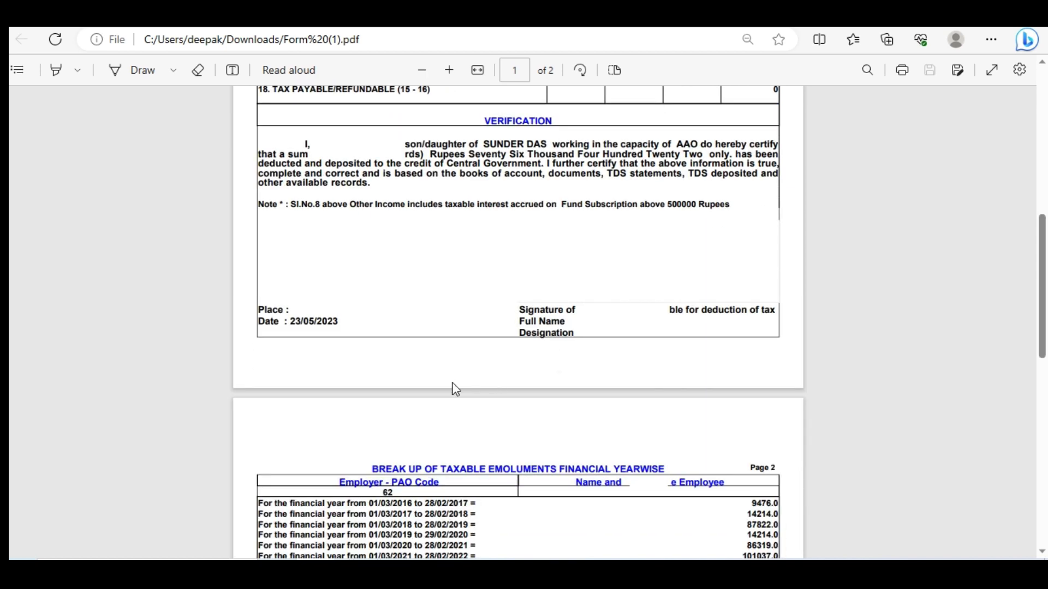
Step: Mark the arrear financial years and their amounts in the page 2 break-up of taxable emoluments
scroll(453, 388, "down", 4)
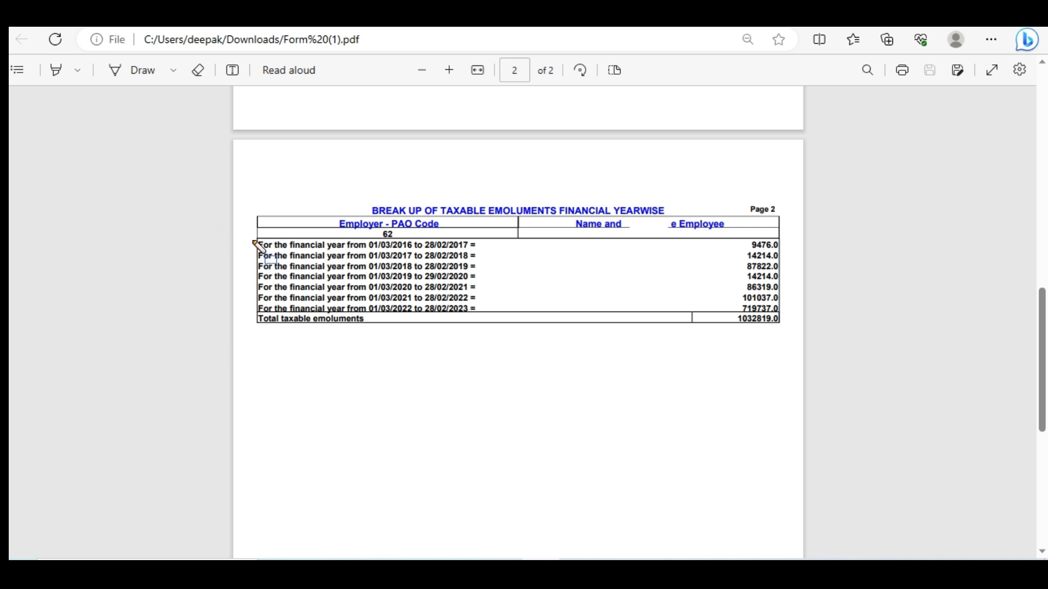
left_click_drag(253, 243, 486, 309)
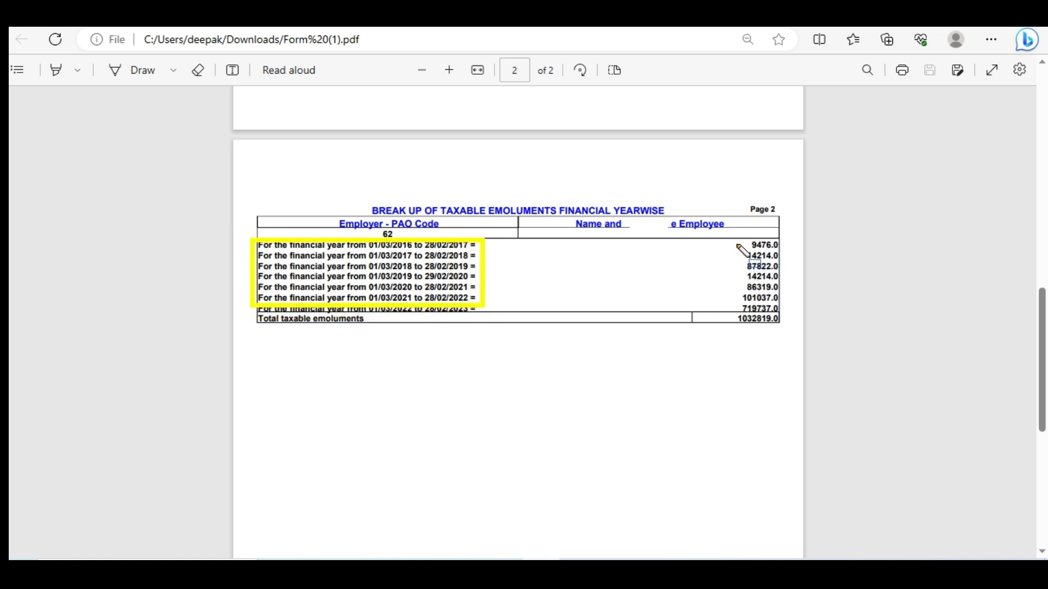
left_click_drag(736, 241, 797, 316)
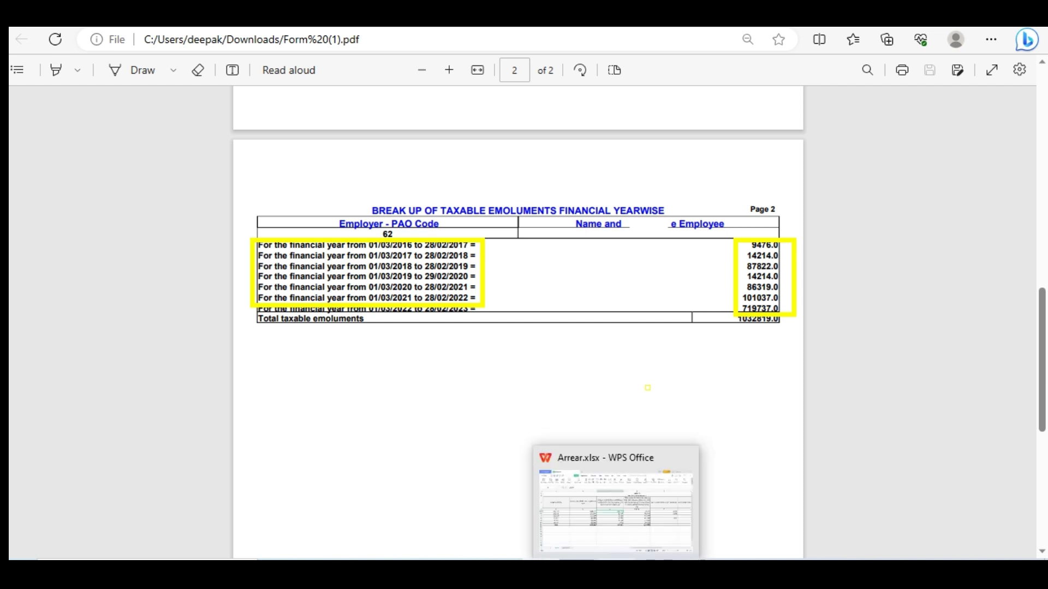
Step: Switch to Arrear.xlsx in WPS Office and compare Table A's column 3 arrears with the Form 16 year-wise break-up
left_click(619, 561)
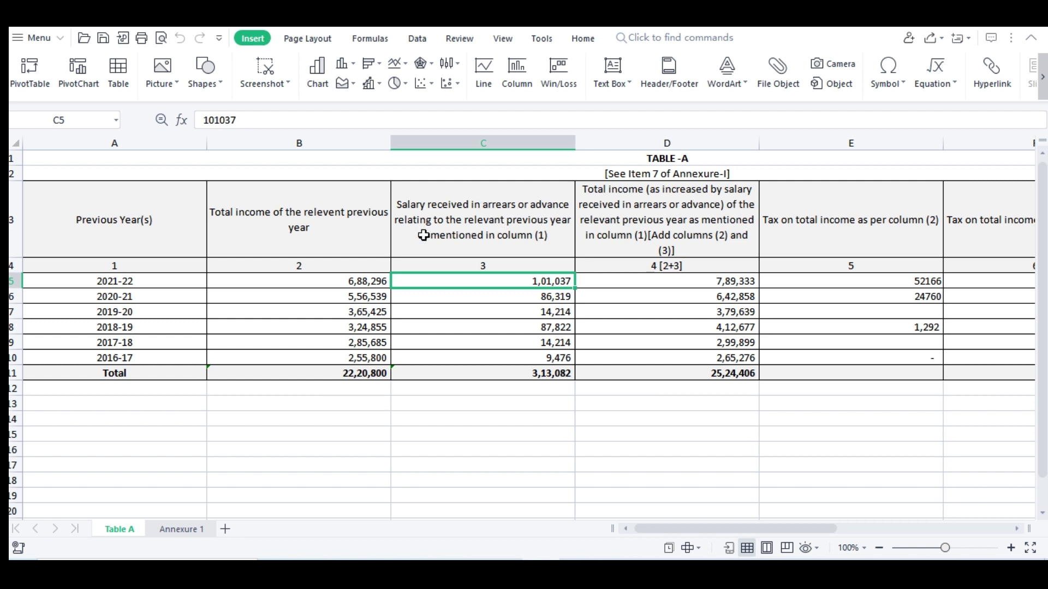
mouse_move(578, 576)
left_click(316, 573)
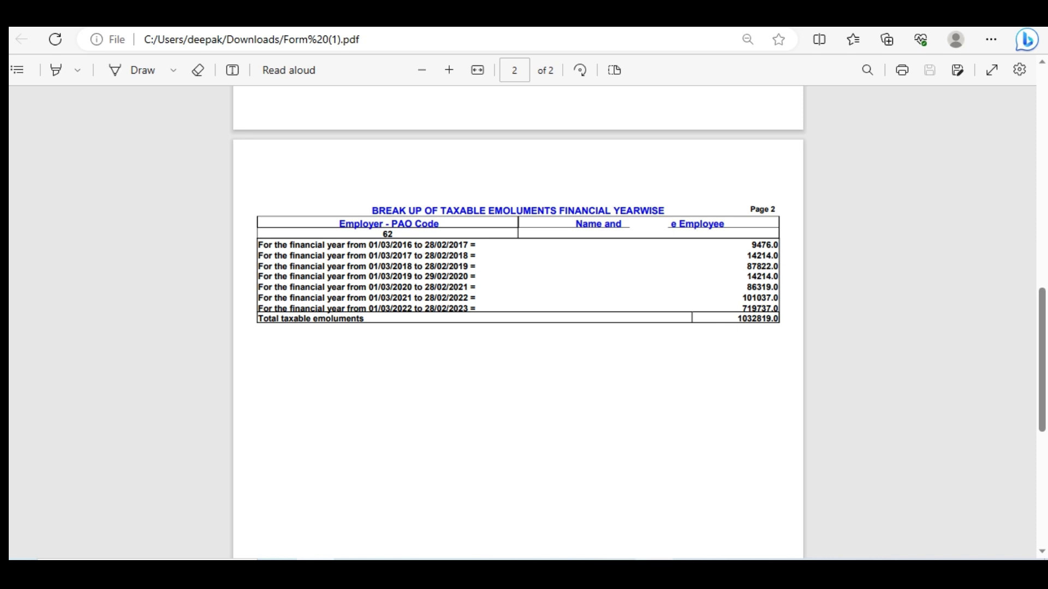
left_click(618, 523)
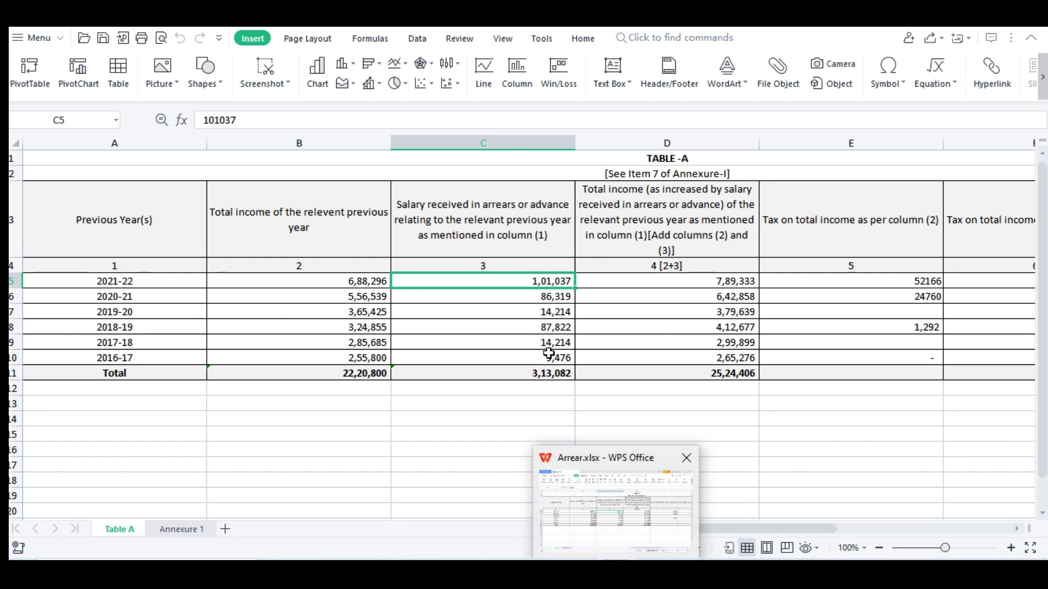
left_click_drag(505, 281, 510, 361)
left_click(644, 432)
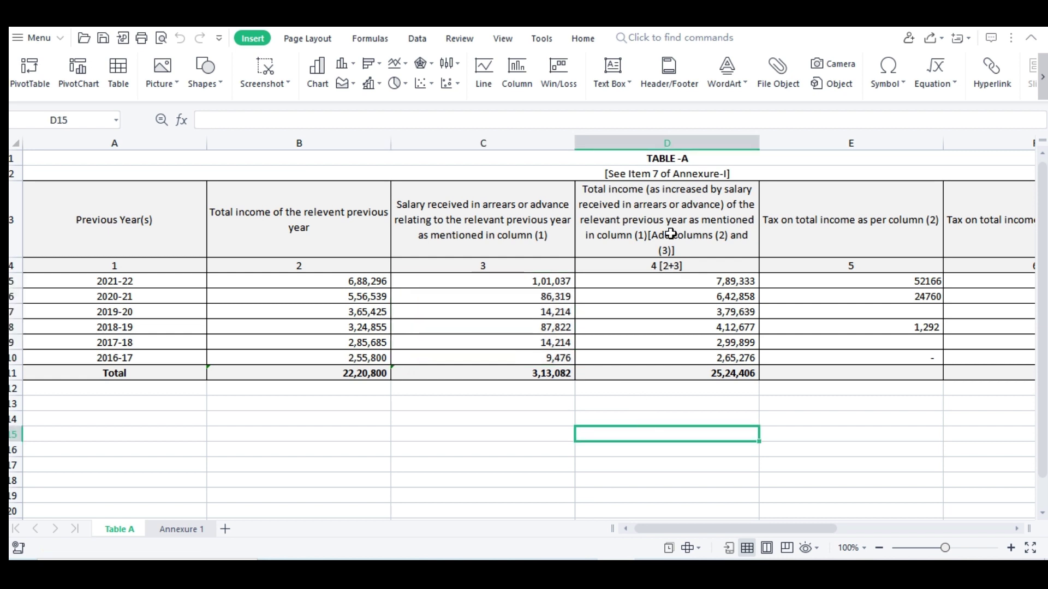
Step: Examine Table A's total income in columns 2 and 4 and the tax on column 2 income in column 5
left_click(320, 270)
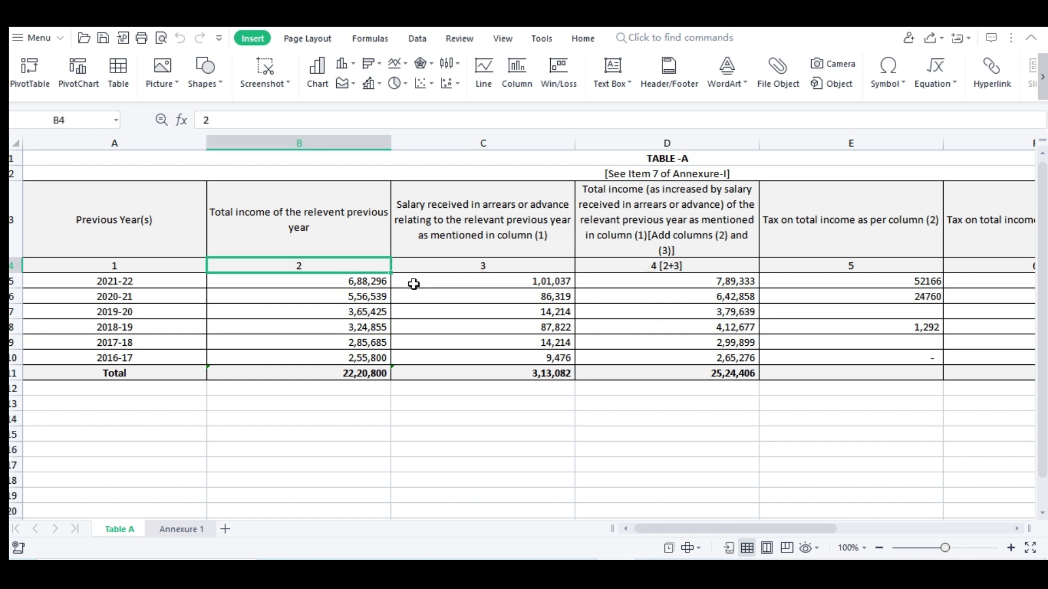
left_click(637, 269)
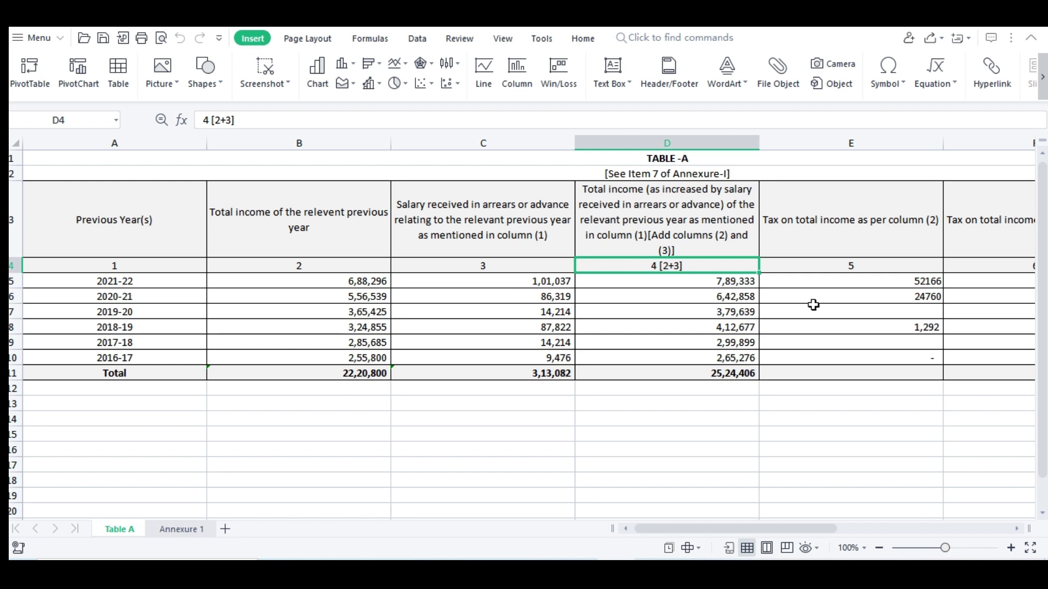
left_click(820, 287)
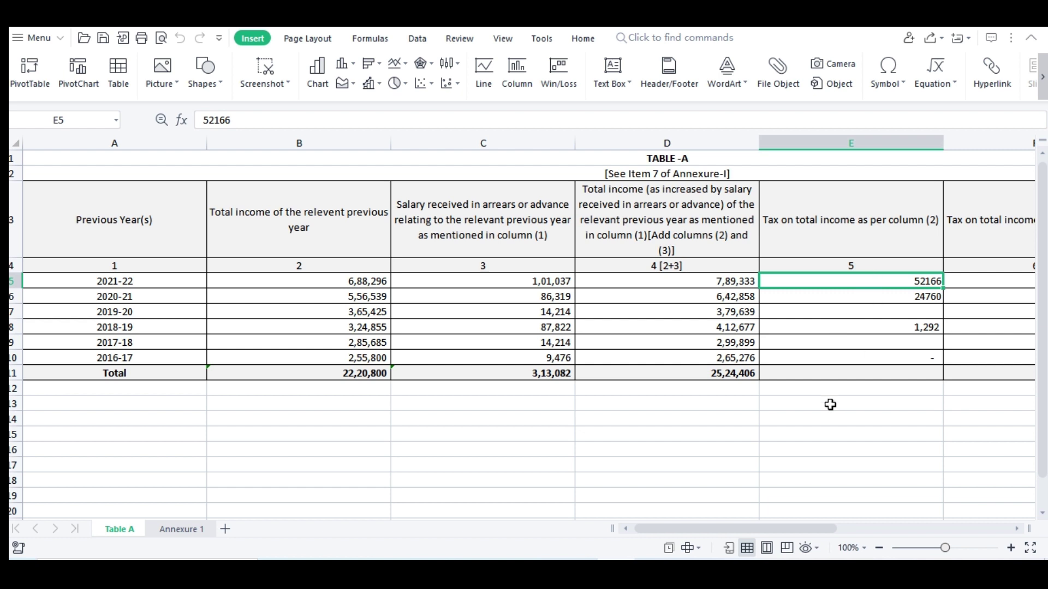
left_click_drag(888, 287, 900, 370)
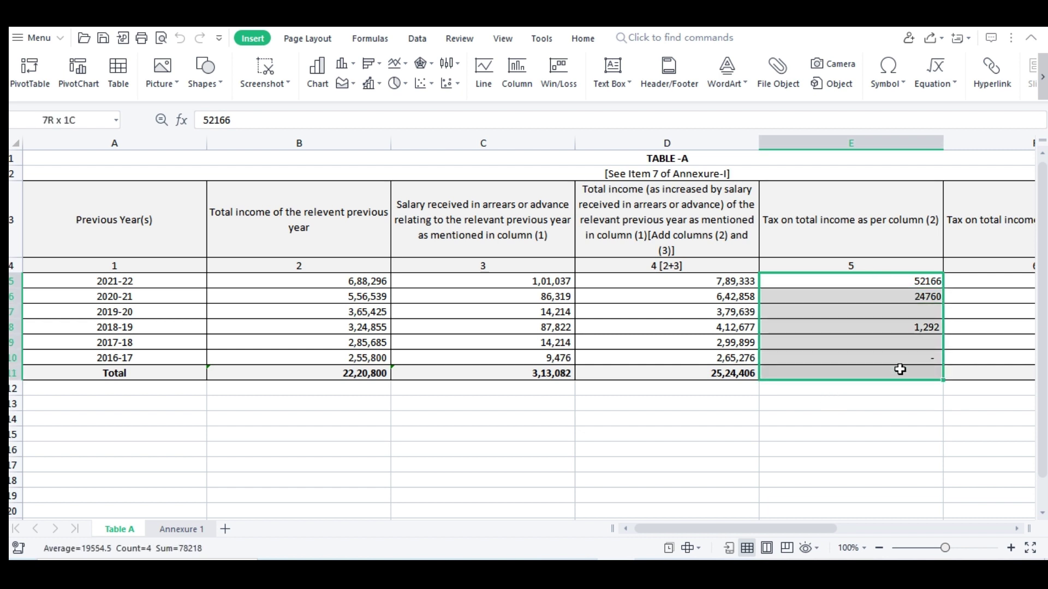
left_click(932, 316)
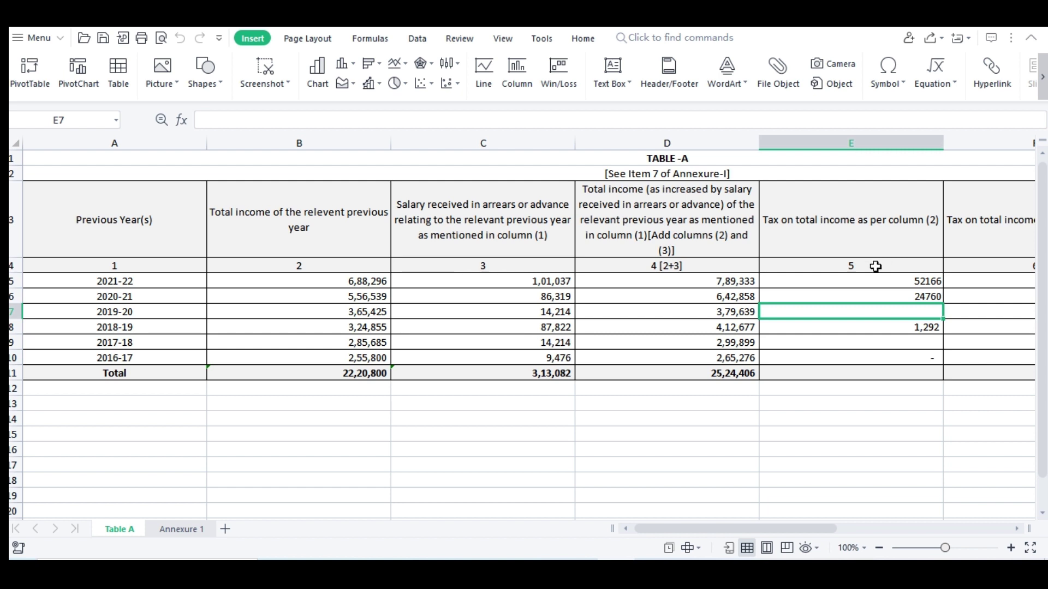
left_click(856, 296)
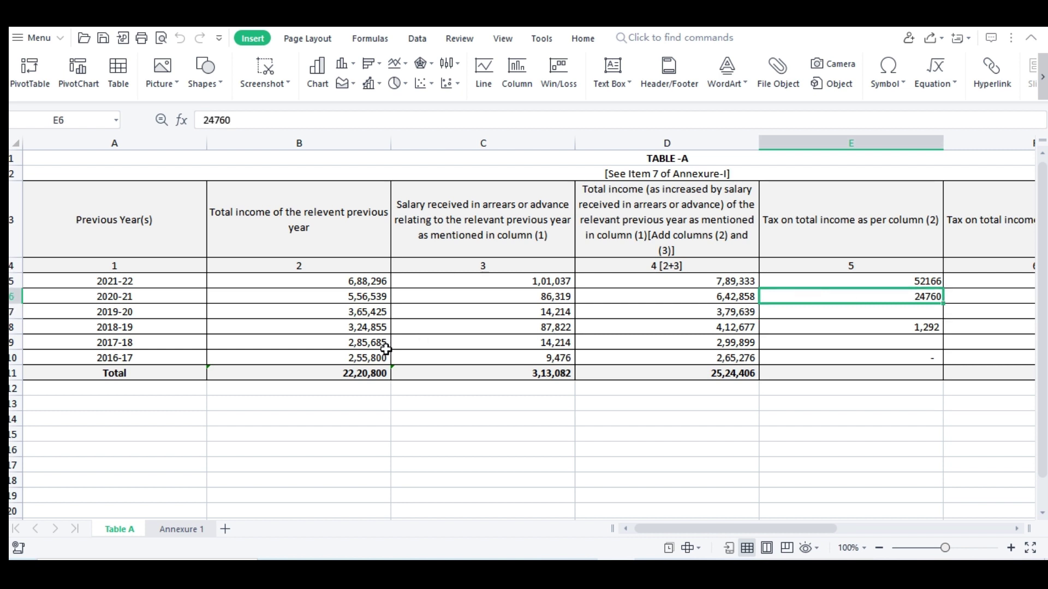
left_click(322, 280)
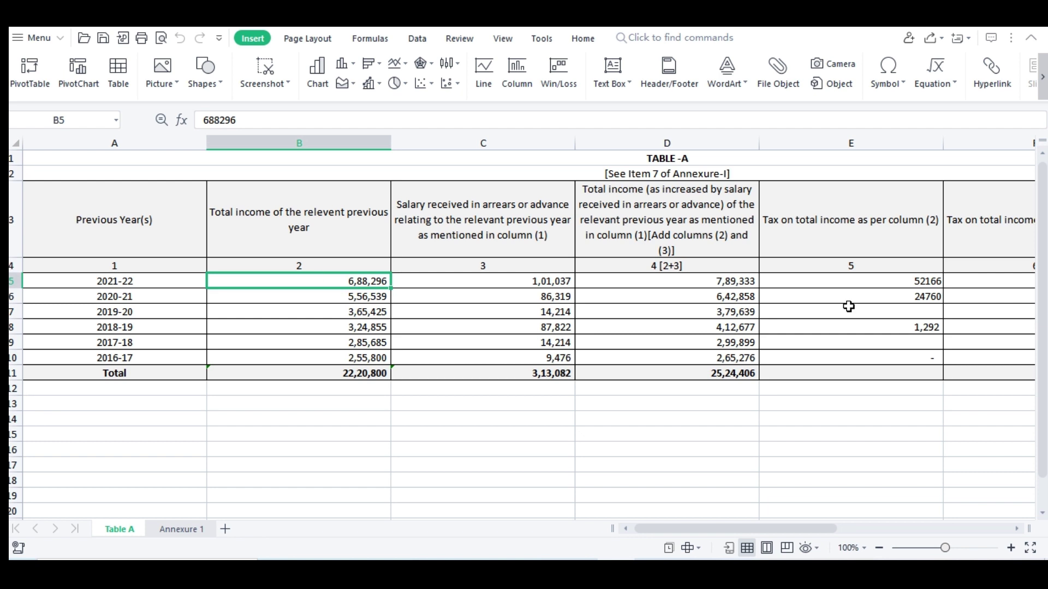
Step: Examine the tax on column 4 income in column 6 and the tax difference formula in column 7 of Table A
left_click(971, 288)
left_click(970, 287)
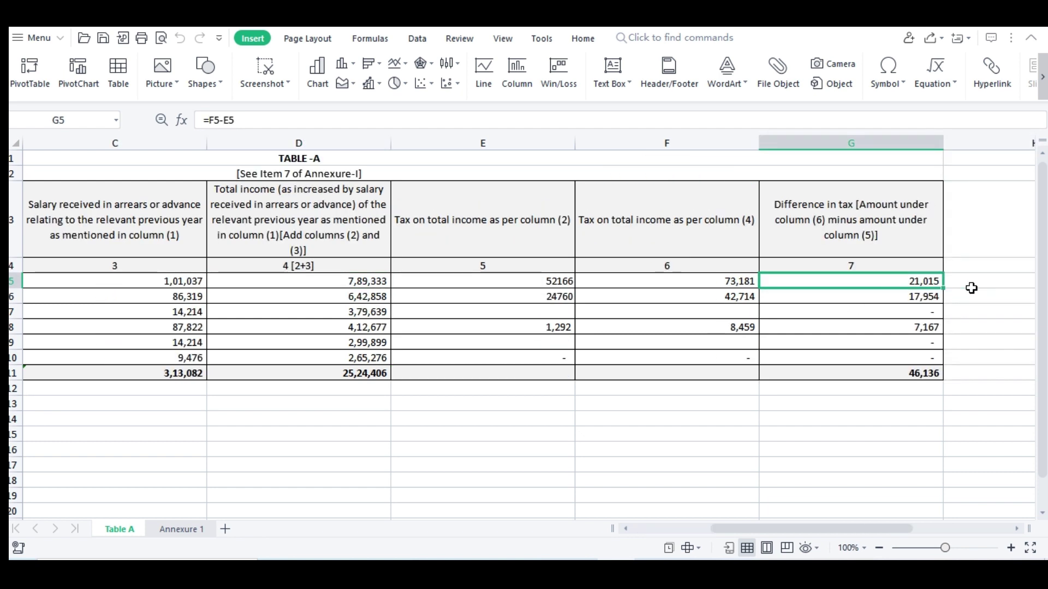
left_click(629, 291)
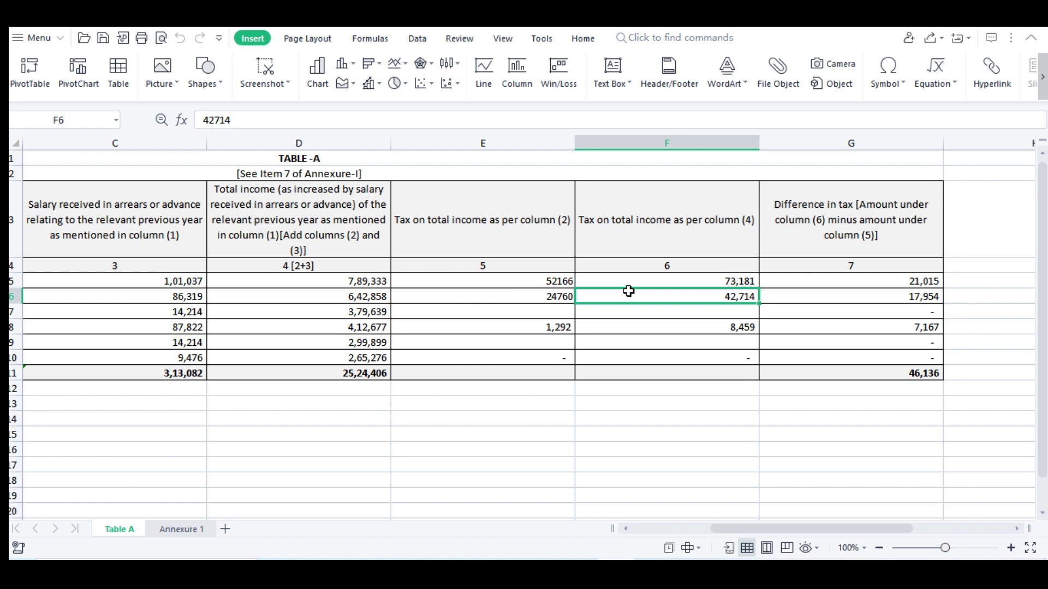
left_click(292, 285)
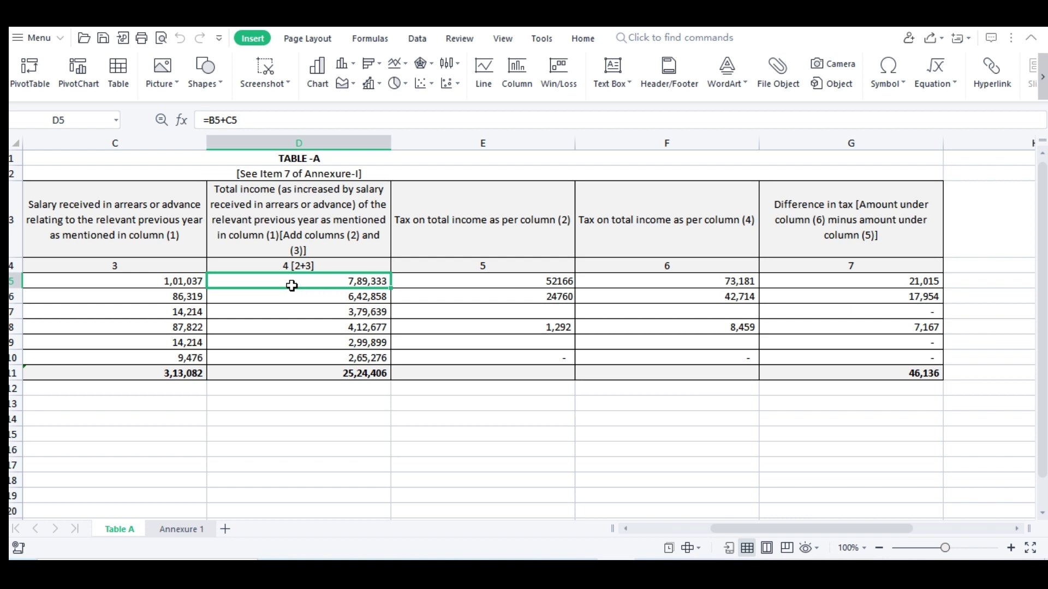
left_click(668, 283)
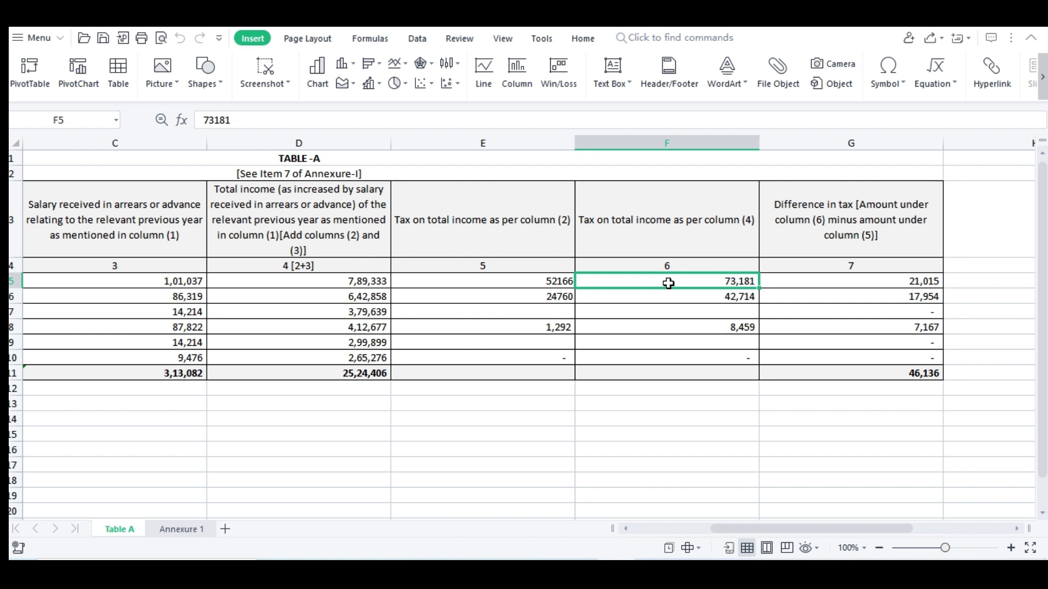
left_click(677, 333)
left_click(706, 317)
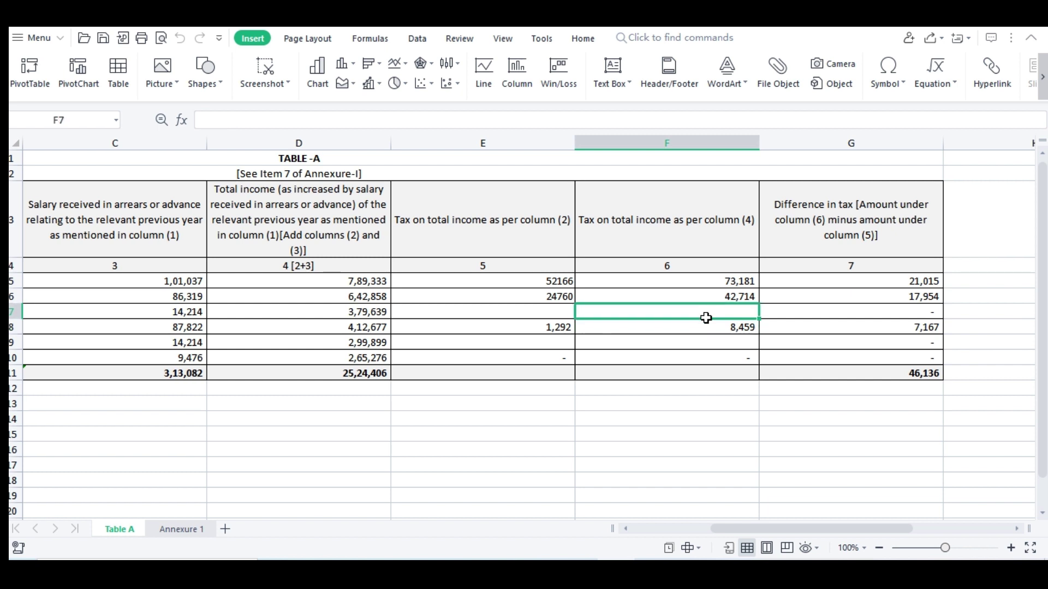
left_click(854, 285)
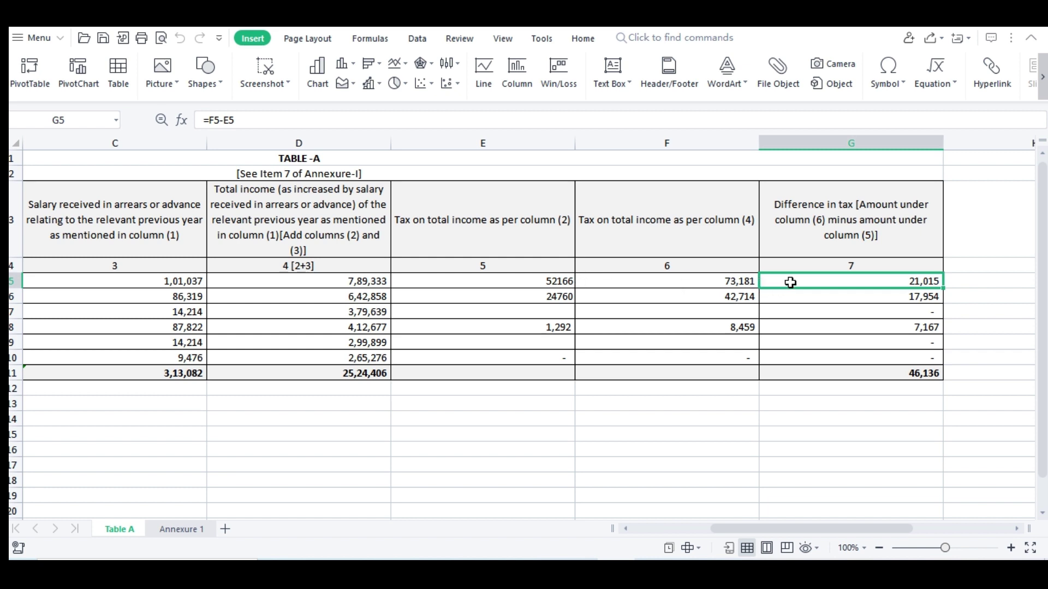
Step: Enter the formula =E5-F5 in cell F14 below Table A to subtract the 2021-22 column 6 tax from column 5
left_click(734, 416)
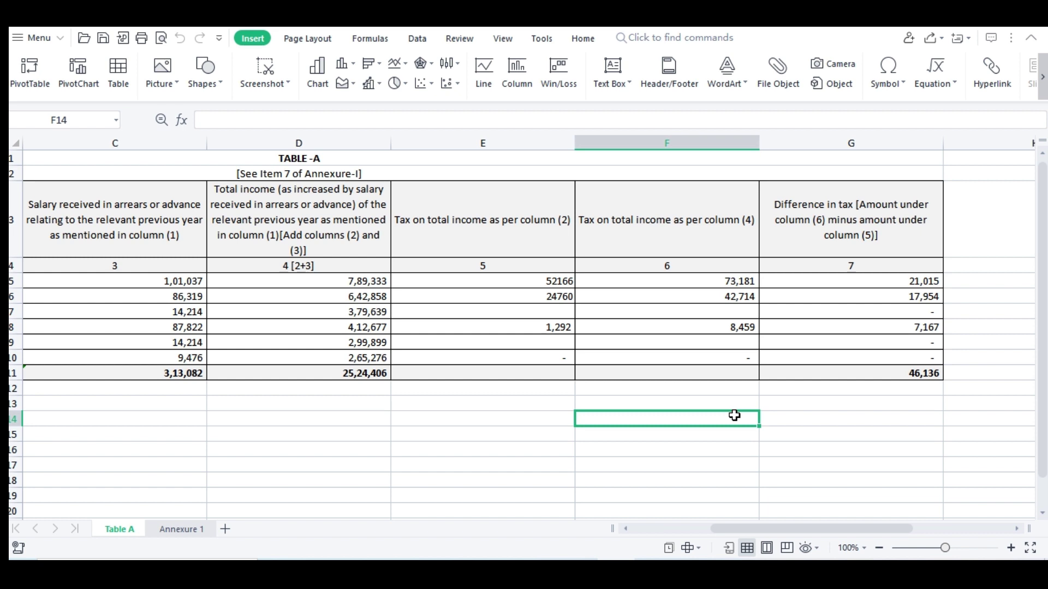
type("=")
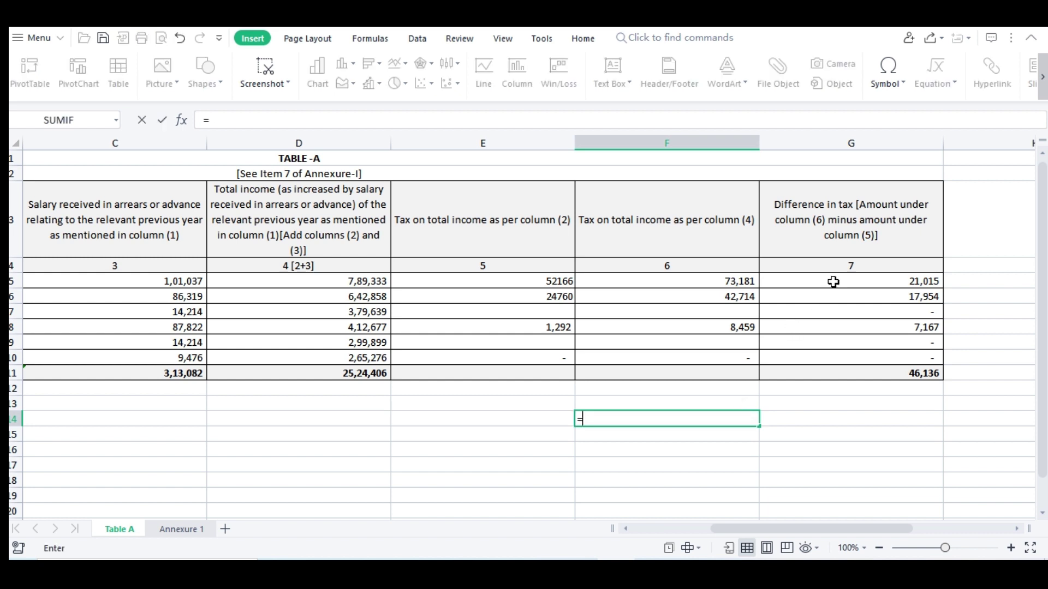
left_click(566, 283)
type("-")
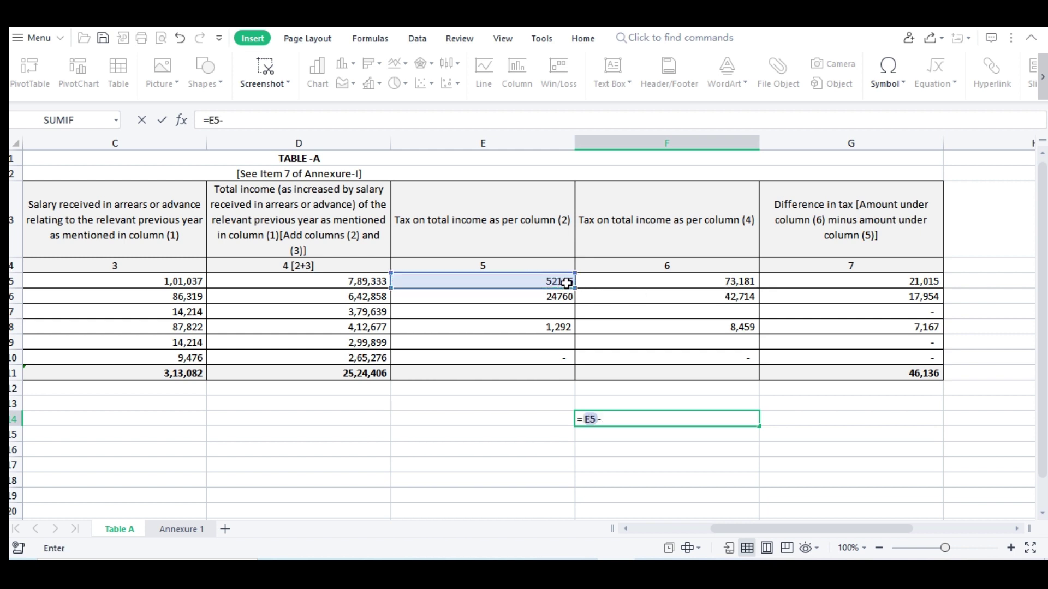
left_click(690, 283)
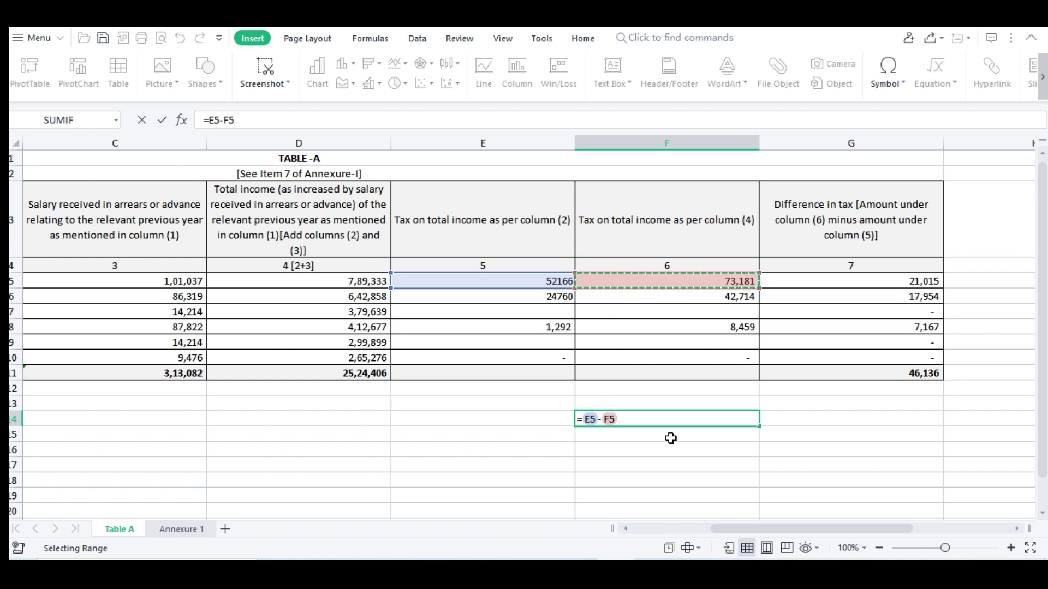
key("Return")
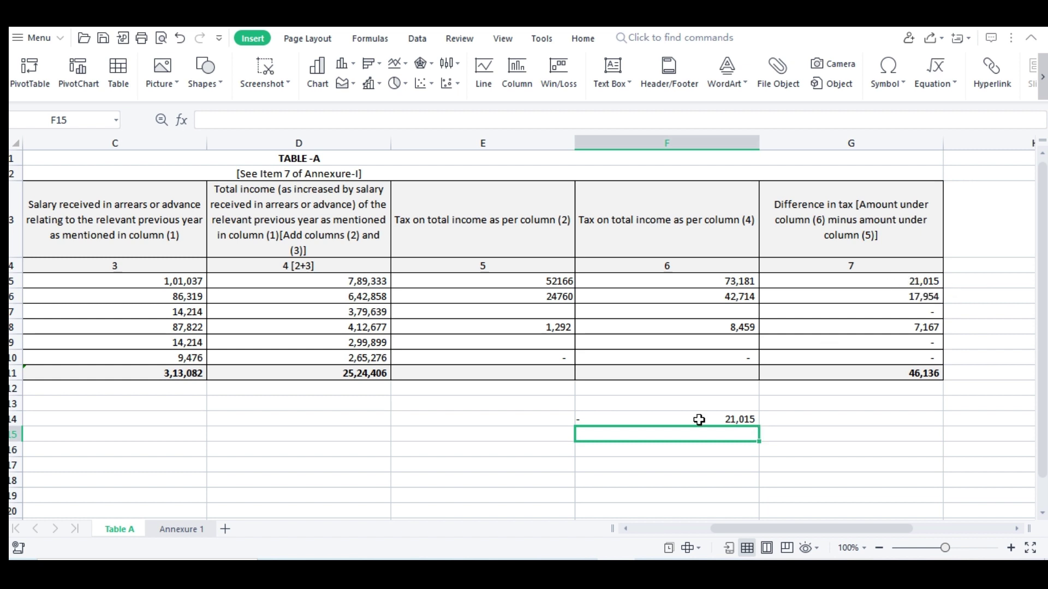
Step: Compare the trial result in F14 with the 2021-22 tax difference in G5 and clear F14
left_click(494, 461)
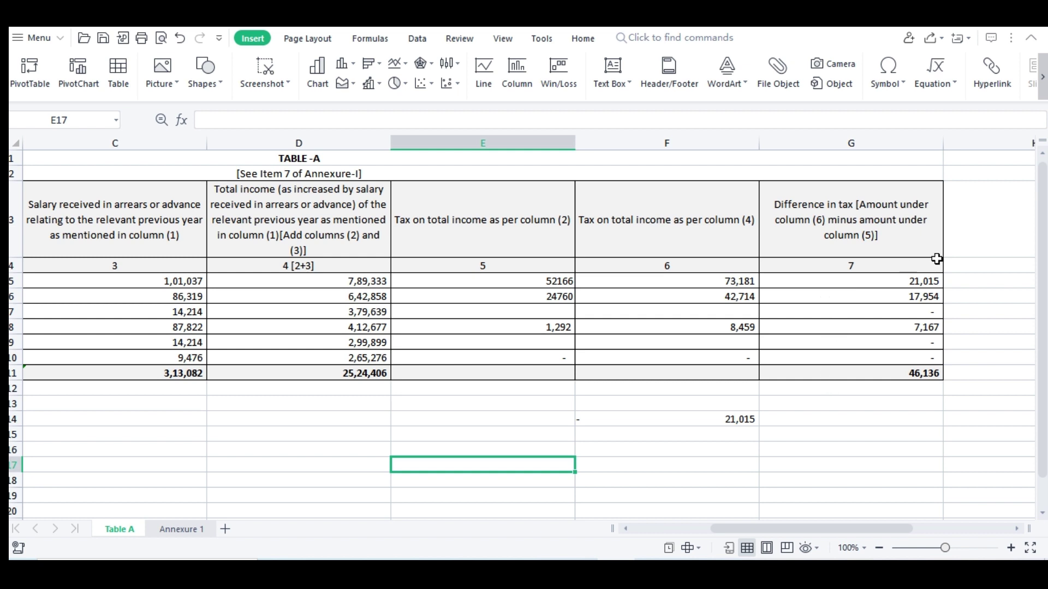
left_click(924, 280)
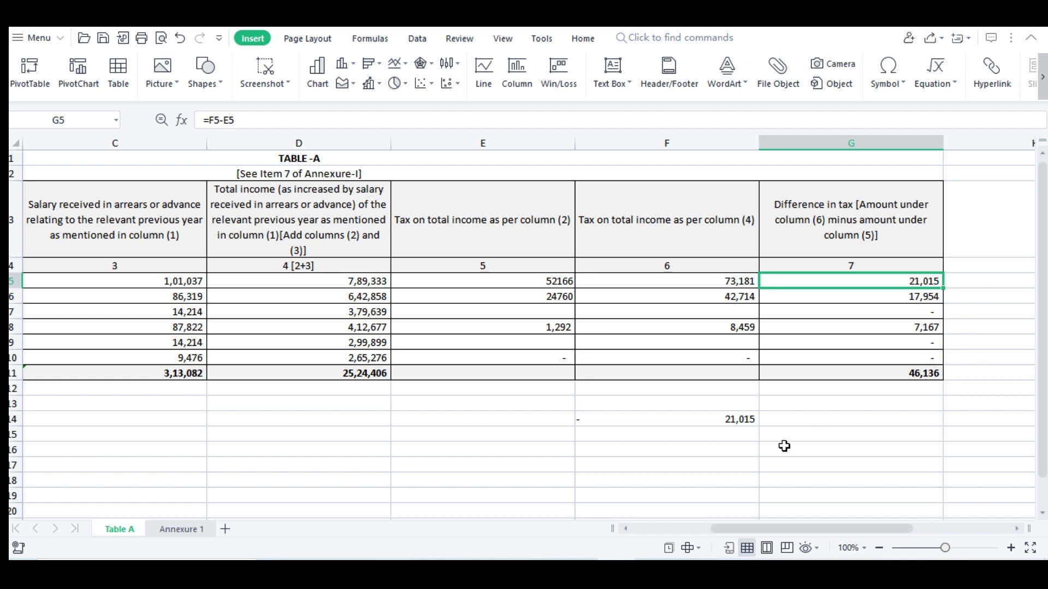
left_click(668, 420)
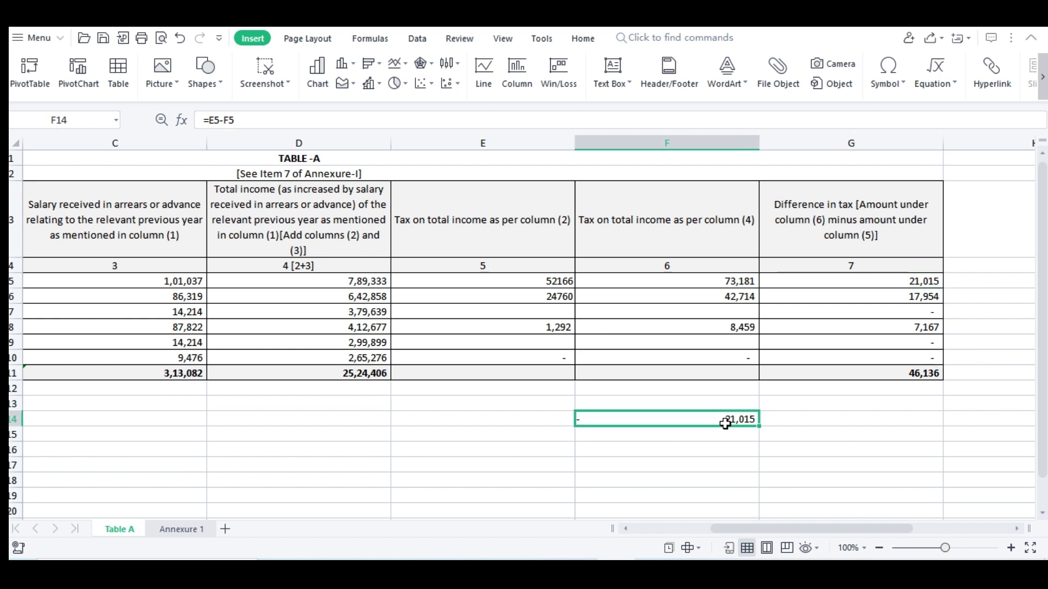
key("Delete")
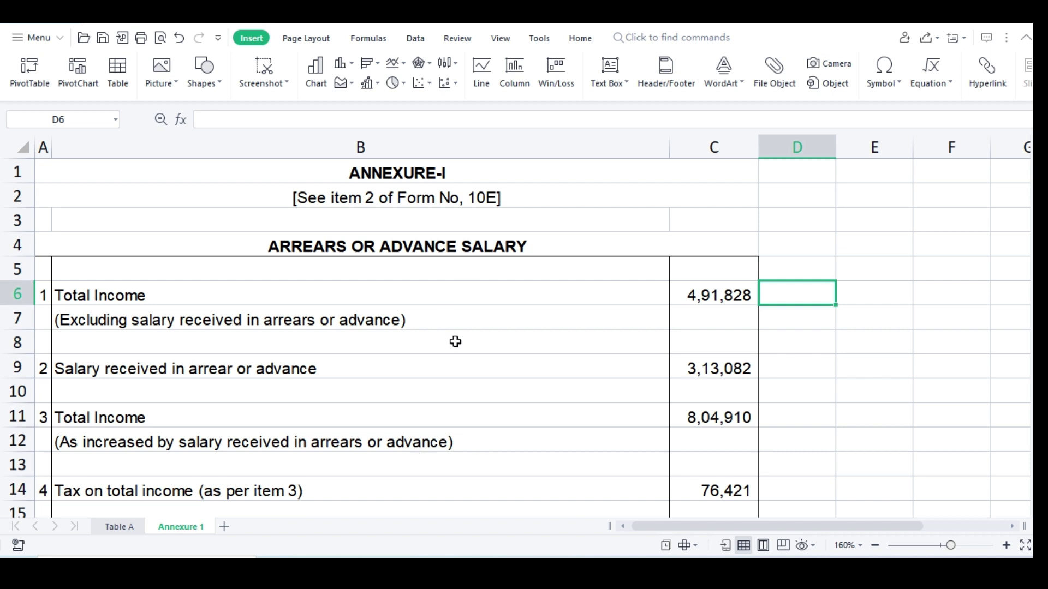
Step: Compare item 1 of Annexure-I, total income excluding arrears, with the total income in the Form 16 PDF
left_click(164, 296)
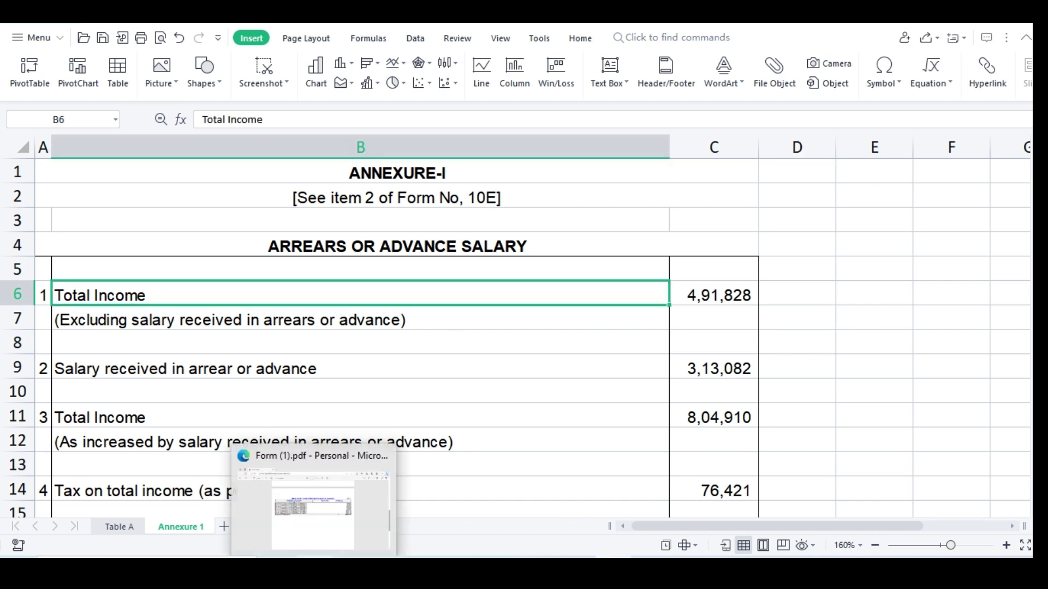
left_click(330, 519)
scroll(448, 363, "up", 7)
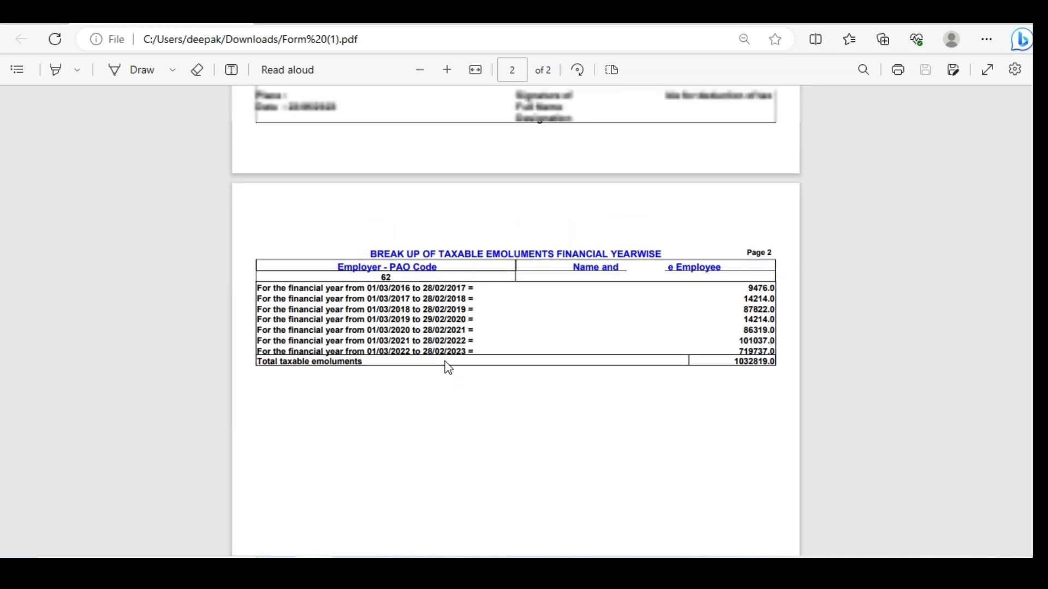
scroll(462, 304, "up", 1)
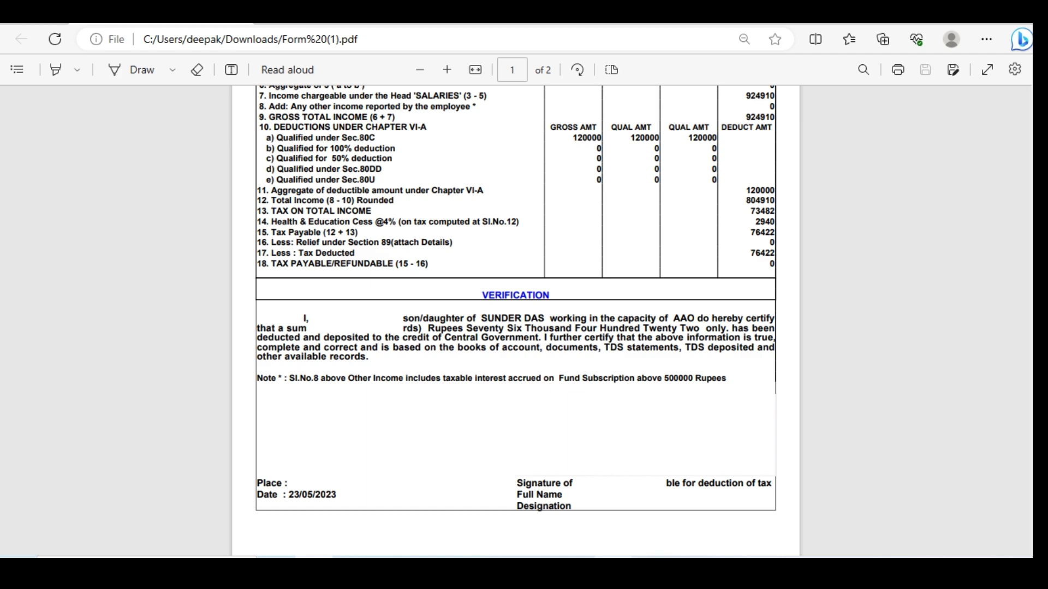
left_click(628, 491)
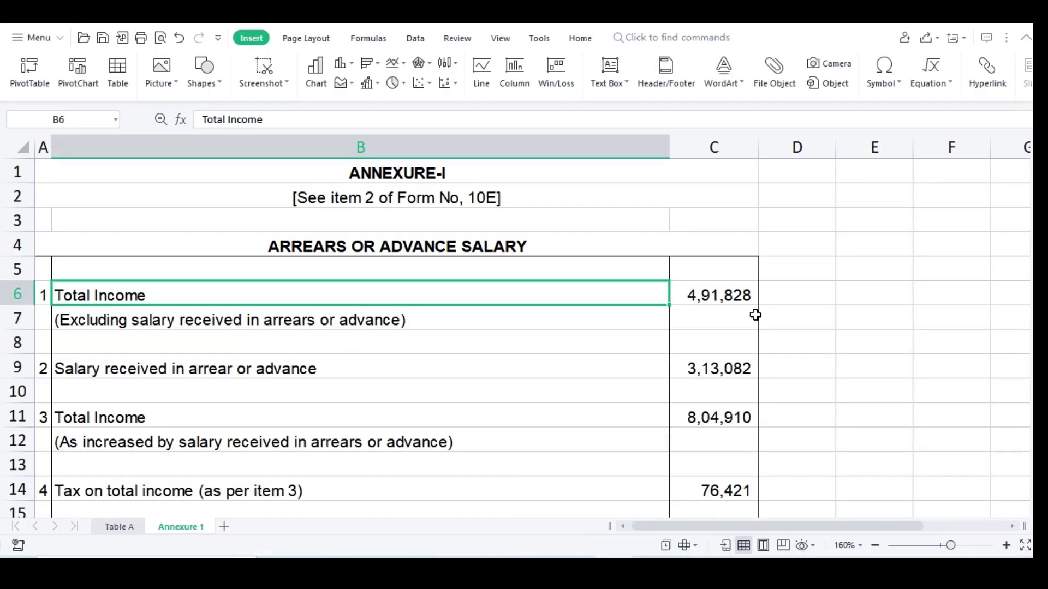
left_click(722, 295)
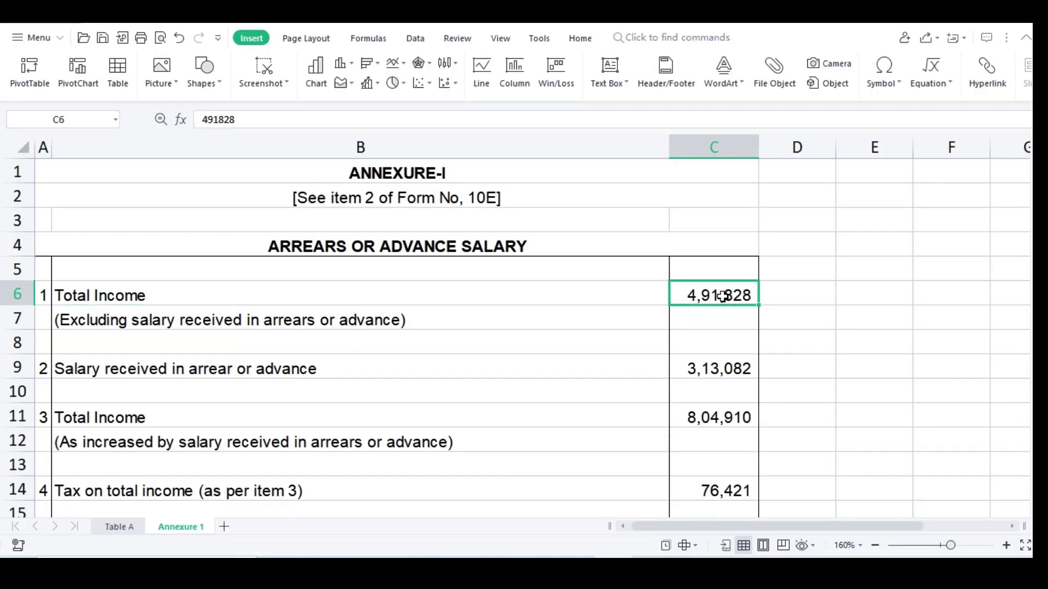
left_click(795, 295)
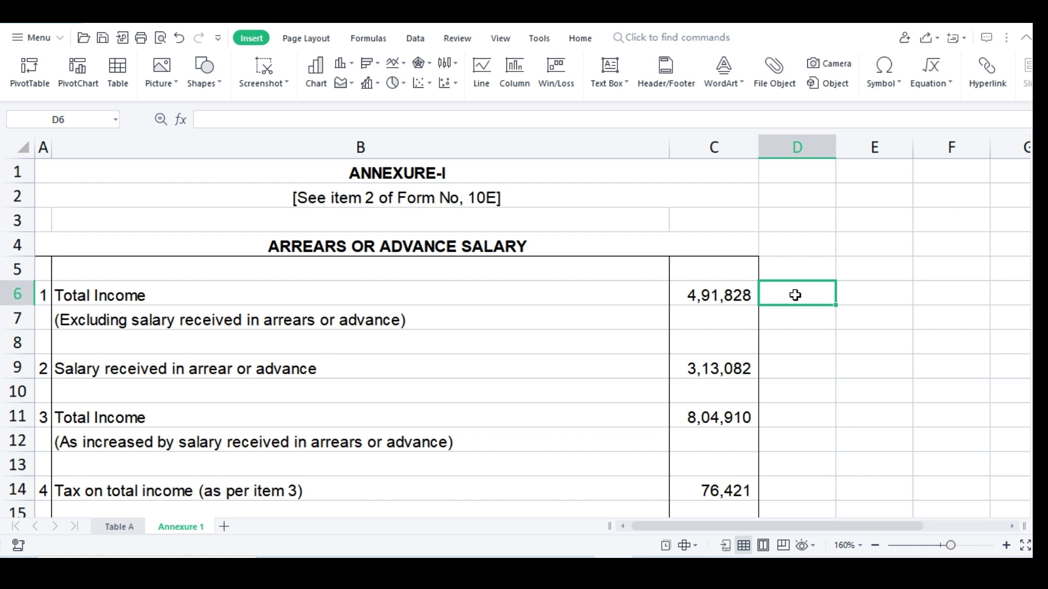
type("+")
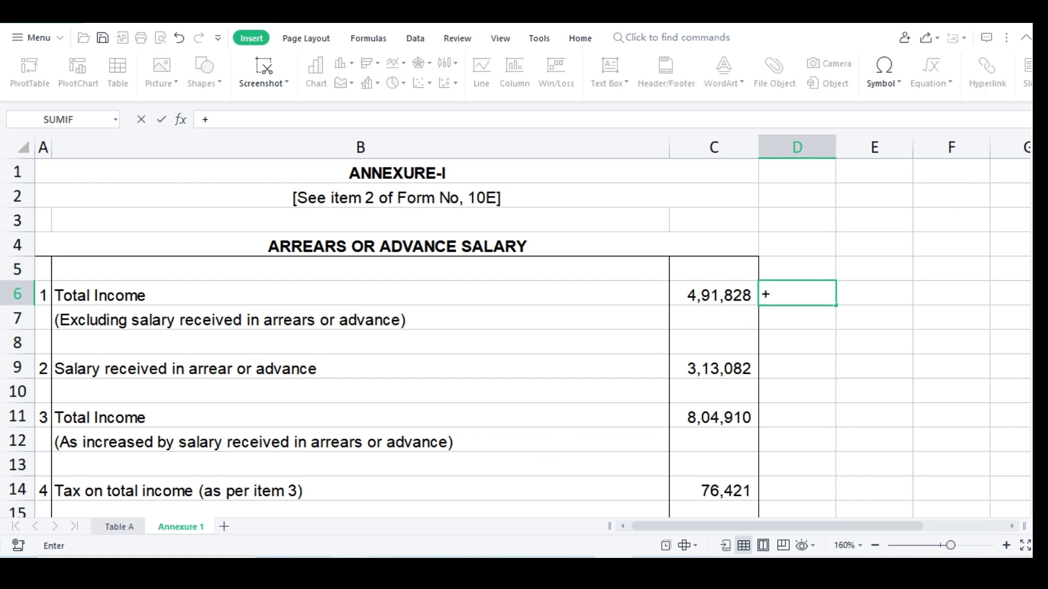
left_click(331, 530)
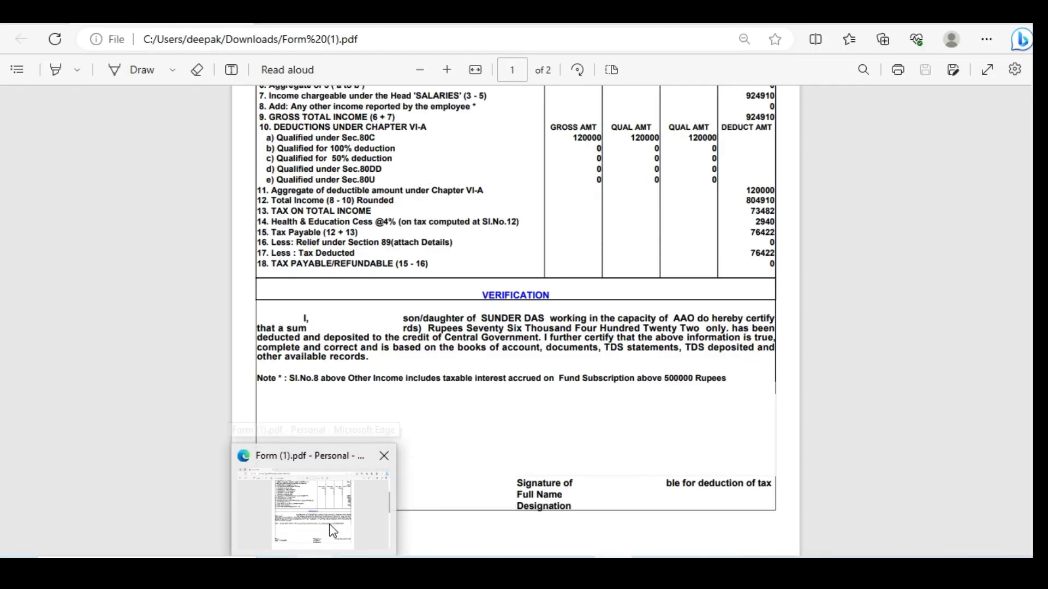
left_click(330, 530)
type("8")
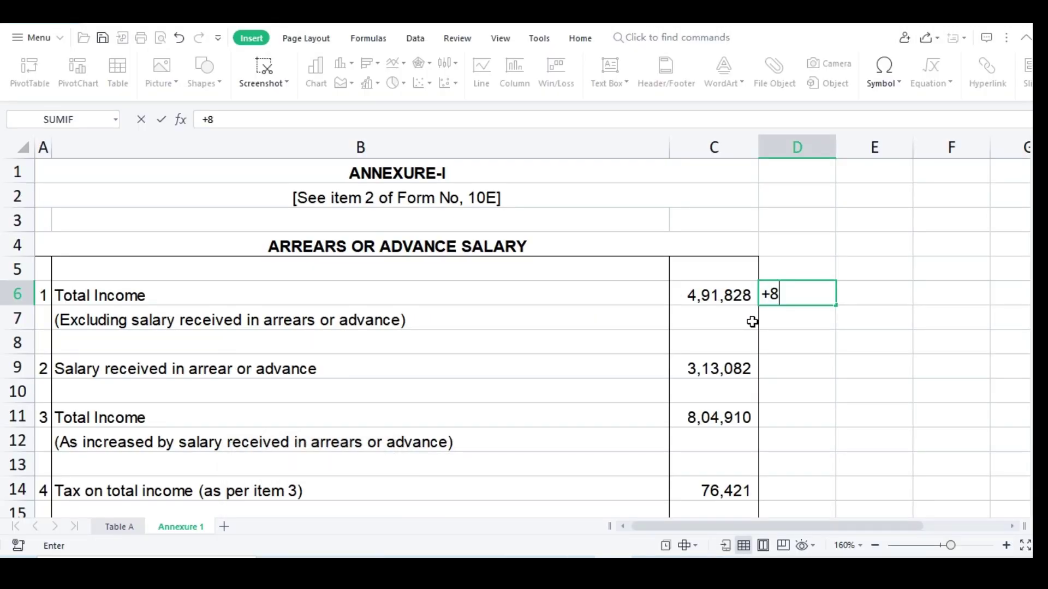
type("04910")
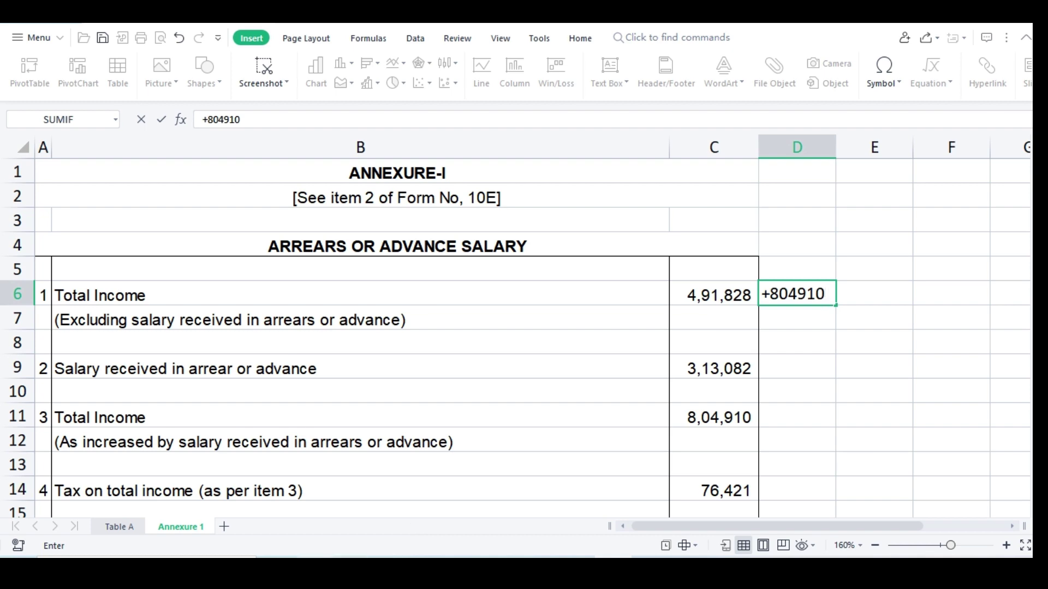
mouse_move(323, 532)
left_click(343, 505)
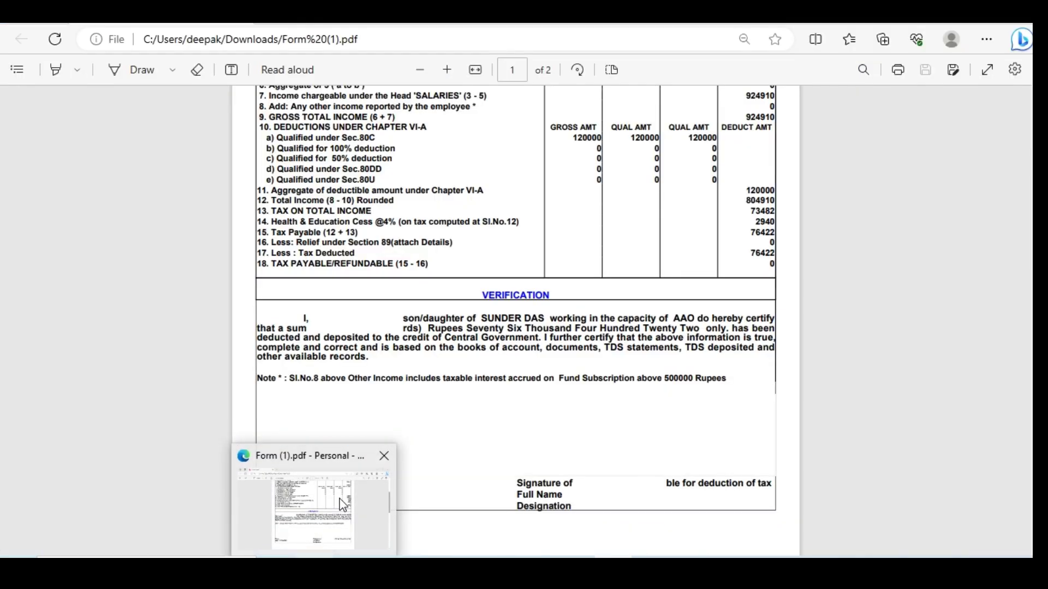
key("alt+Tab")
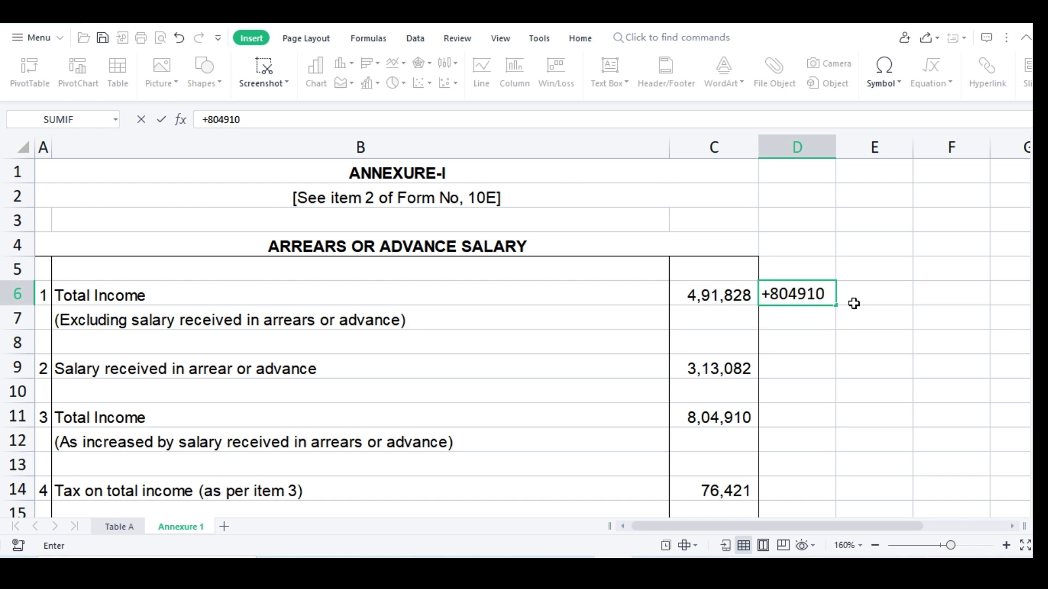
type("-313082")
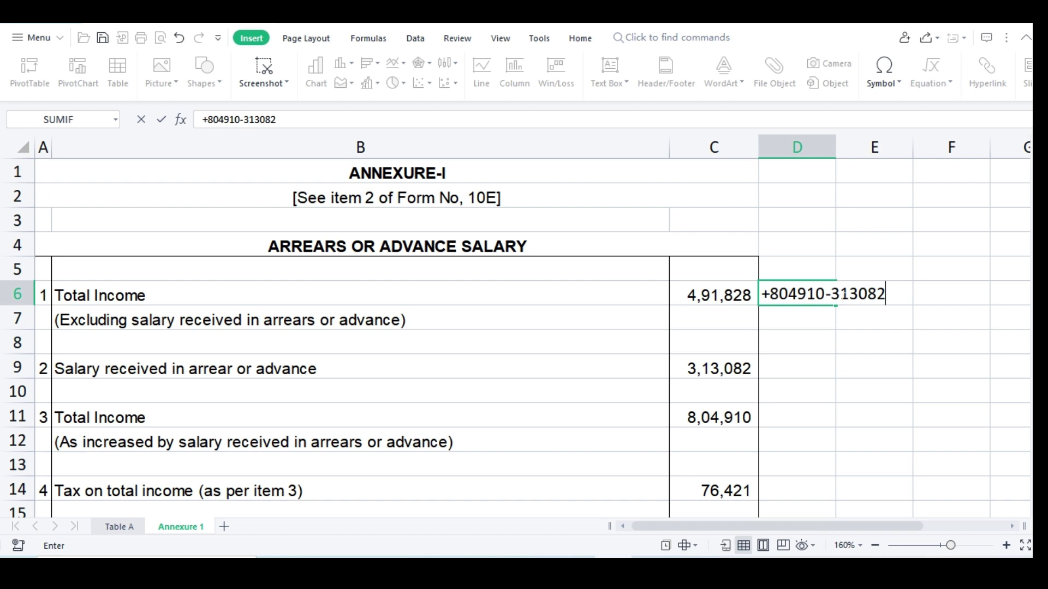
key("Return")
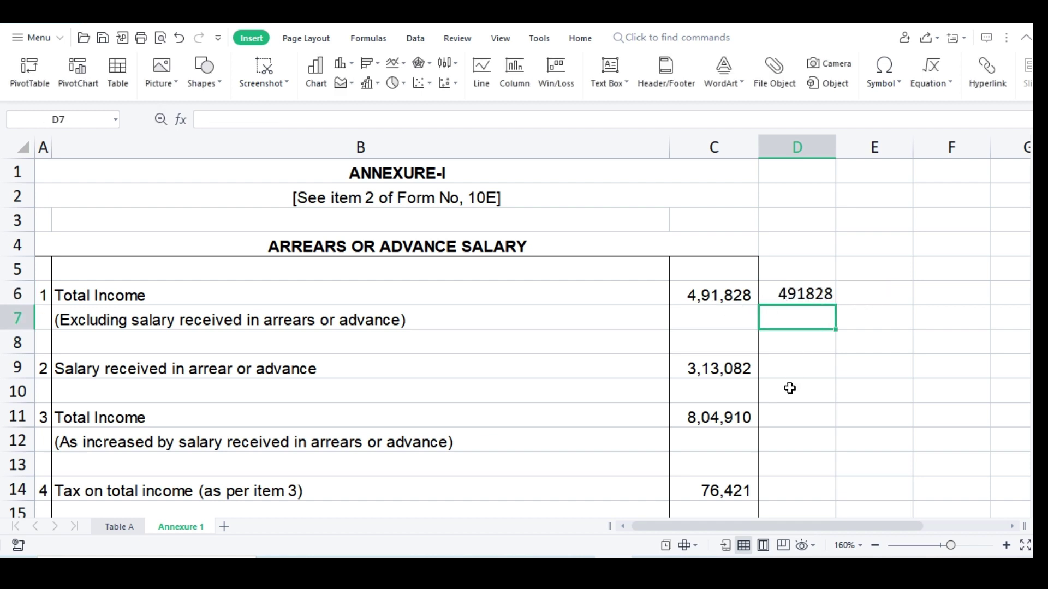
Step: Compare the trial result in D6 with item 1's total income and clear D6
left_click(728, 324)
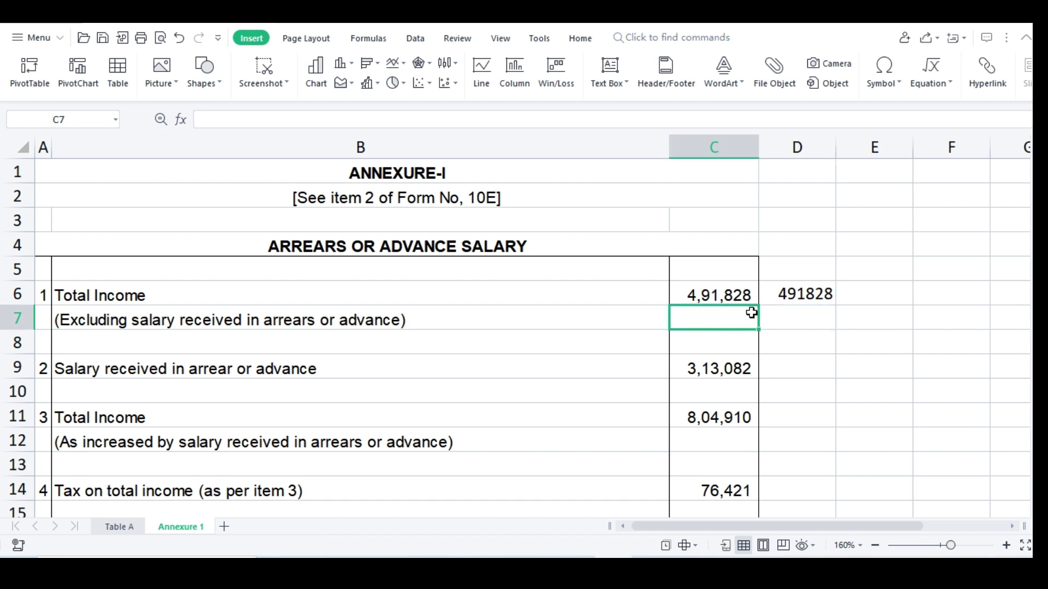
left_click(805, 297)
key("Delete")
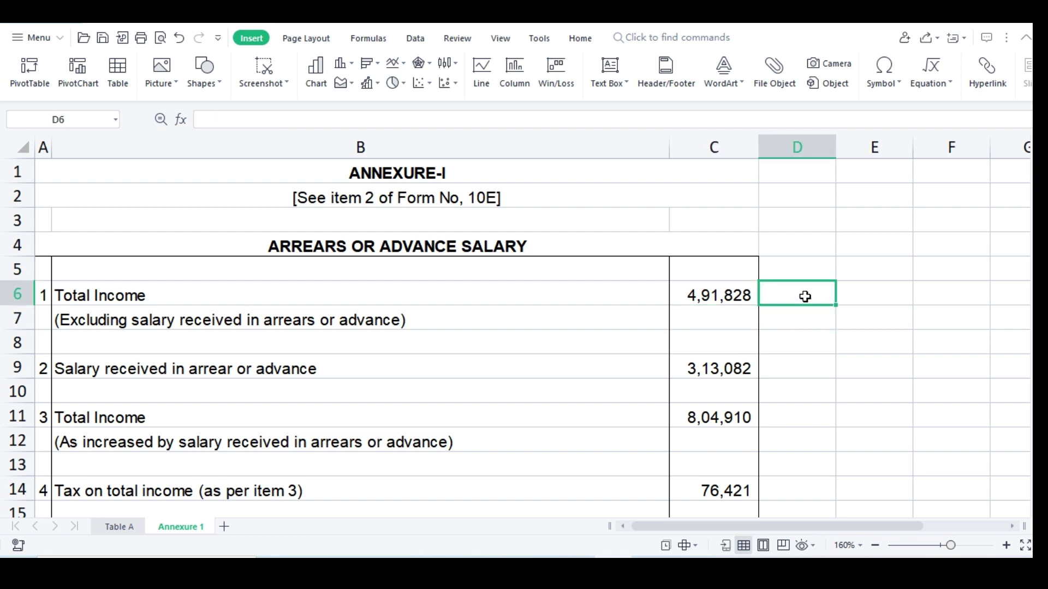
Step: Check the salary arrears in item 2 of Annexure-I against the year-wise break-up of taxable emoluments in the Form 16 PDF
scroll(815, 352, "down", 3)
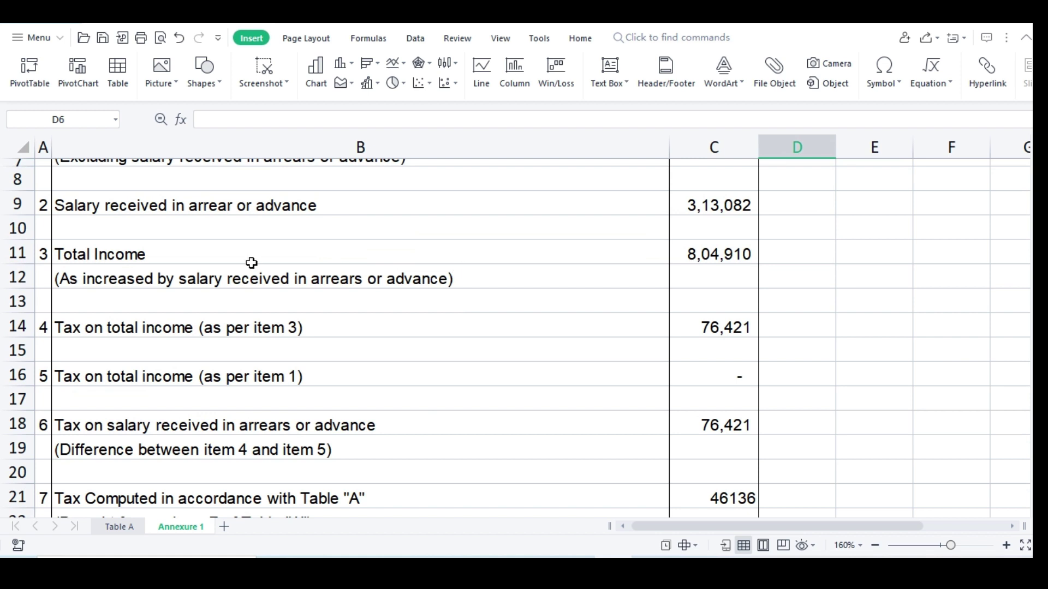
left_click(692, 211)
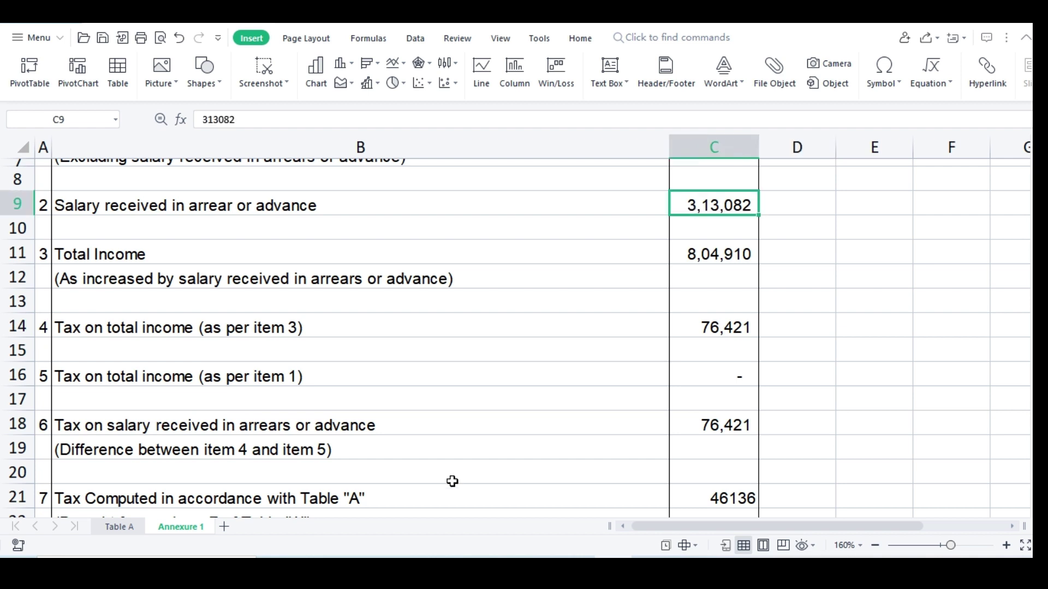
left_click(314, 570)
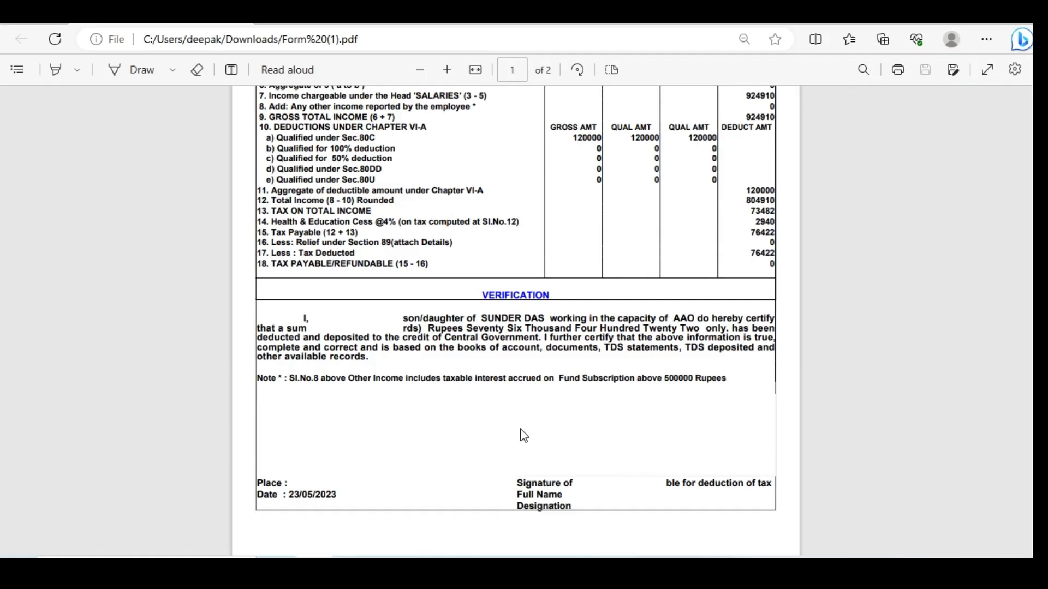
scroll(521, 435, "down", 5)
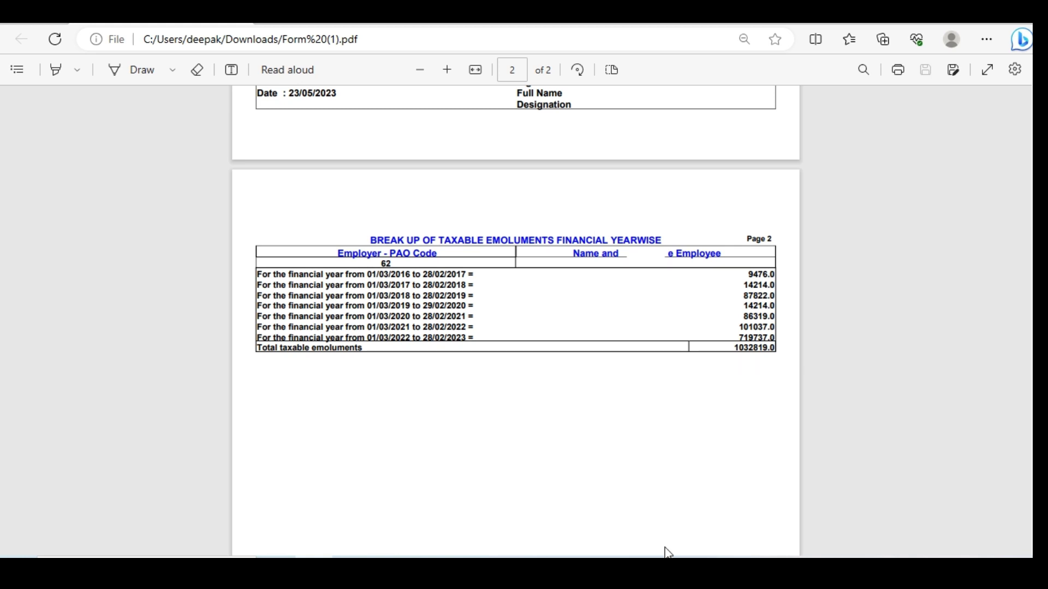
mouse_move(615, 557)
left_click(617, 520)
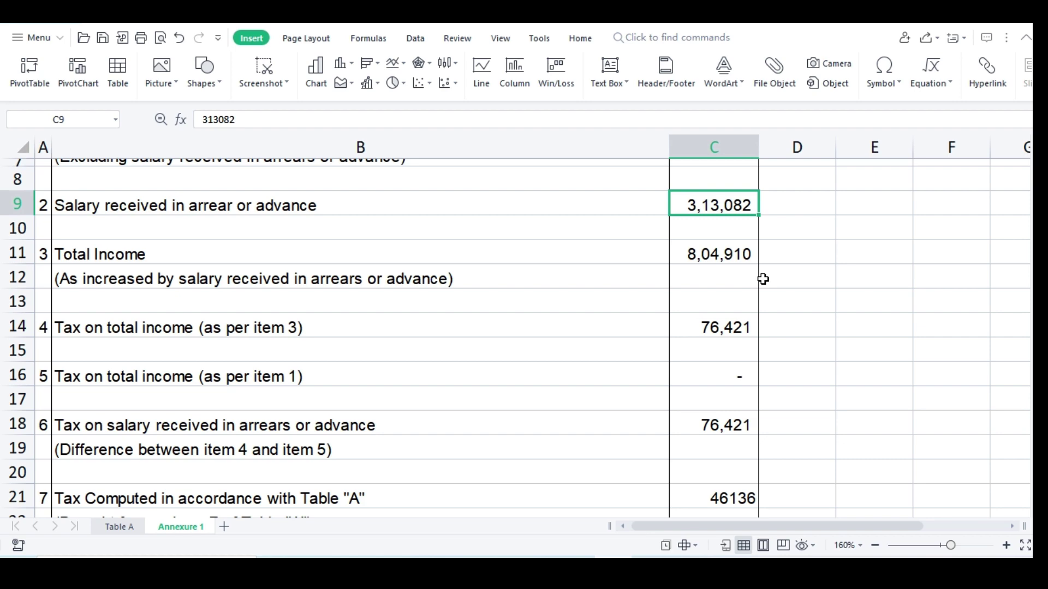
Step: Examine the item 3 total income formula and the item 4 tax on that income in Annexure-I
scroll(763, 279, "up", 2)
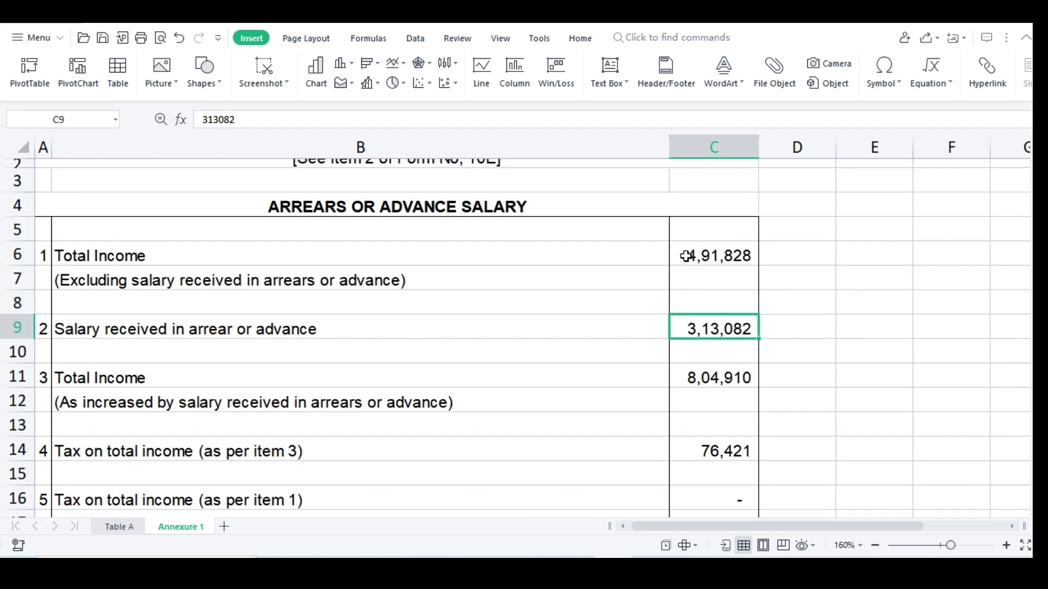
left_click(699, 383)
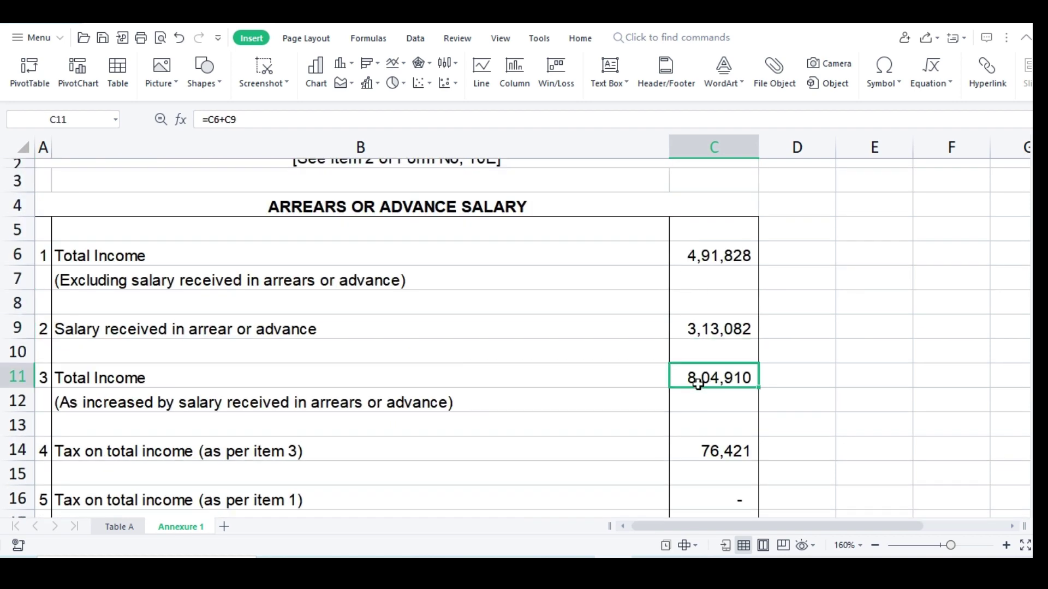
scroll(940, 326, "down", 2)
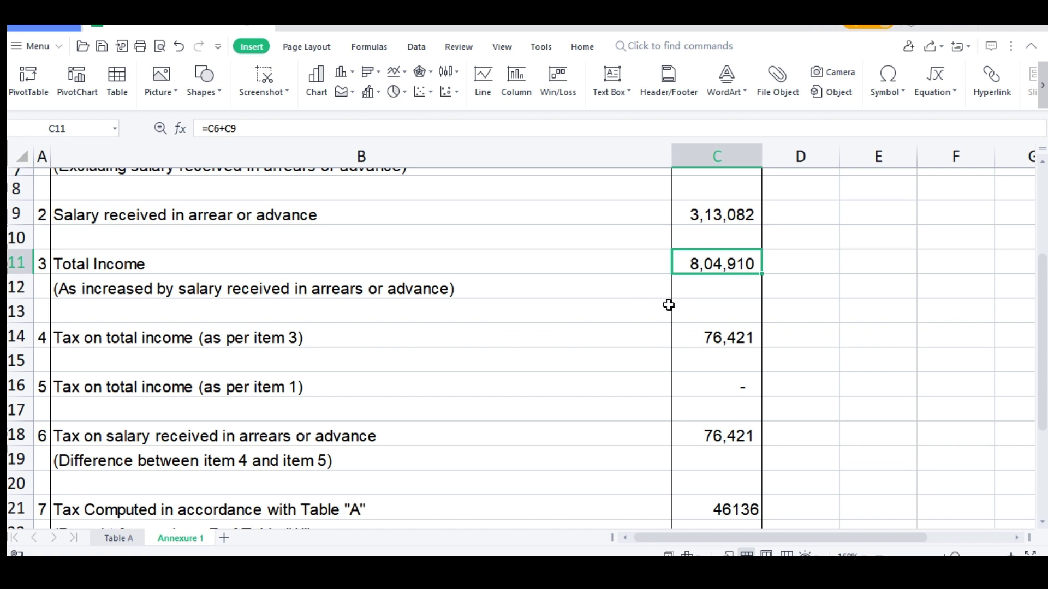
left_click(698, 338)
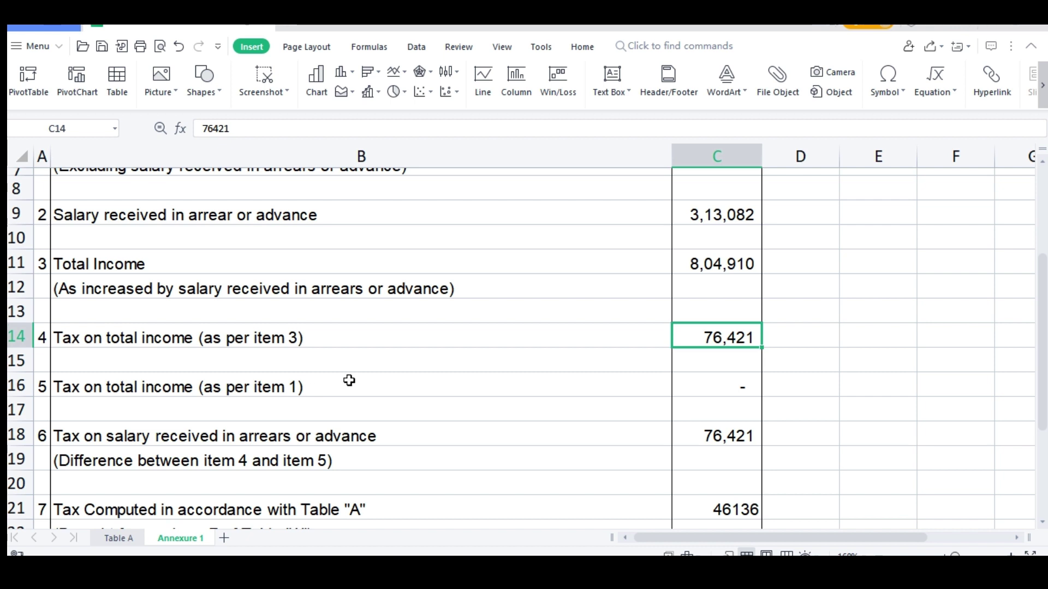
Step: Relate item 1's income to its tax in item 5 and examine the item 6 tax difference formula
scroll(348, 376, "up", 2)
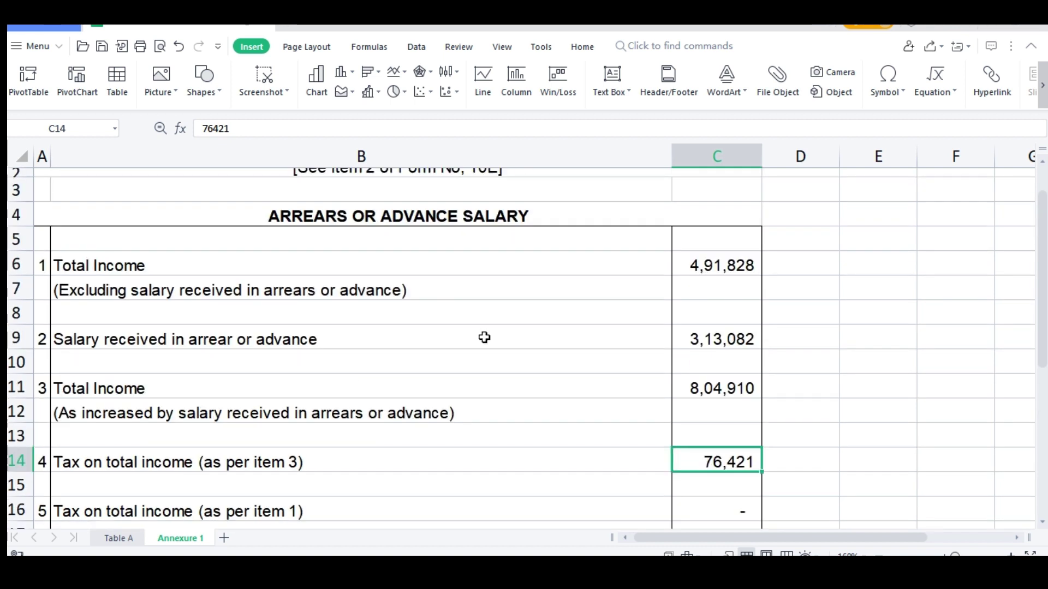
left_click(705, 266)
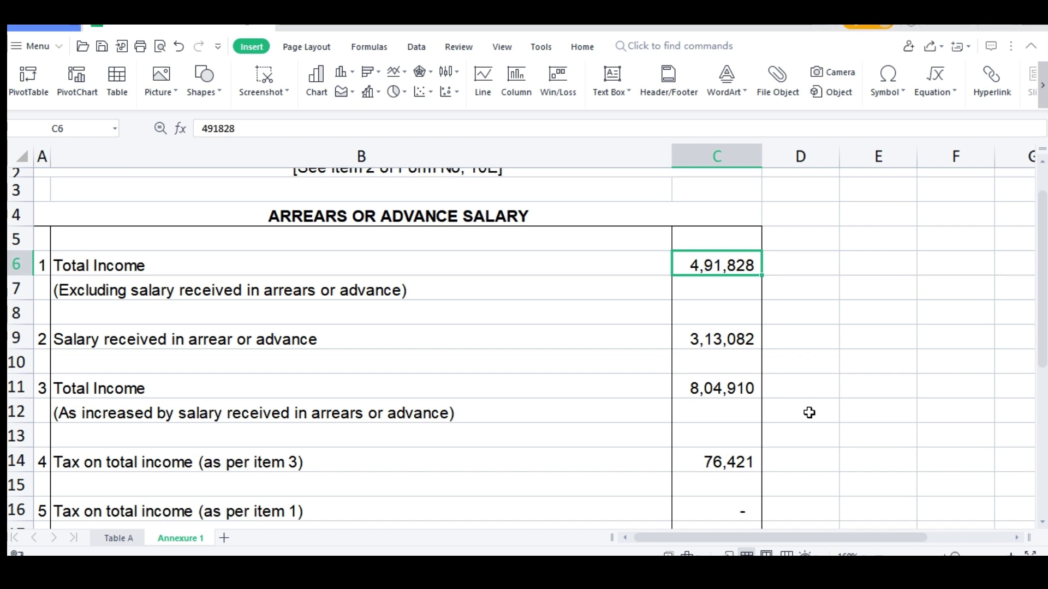
scroll(748, 397, "down", 3)
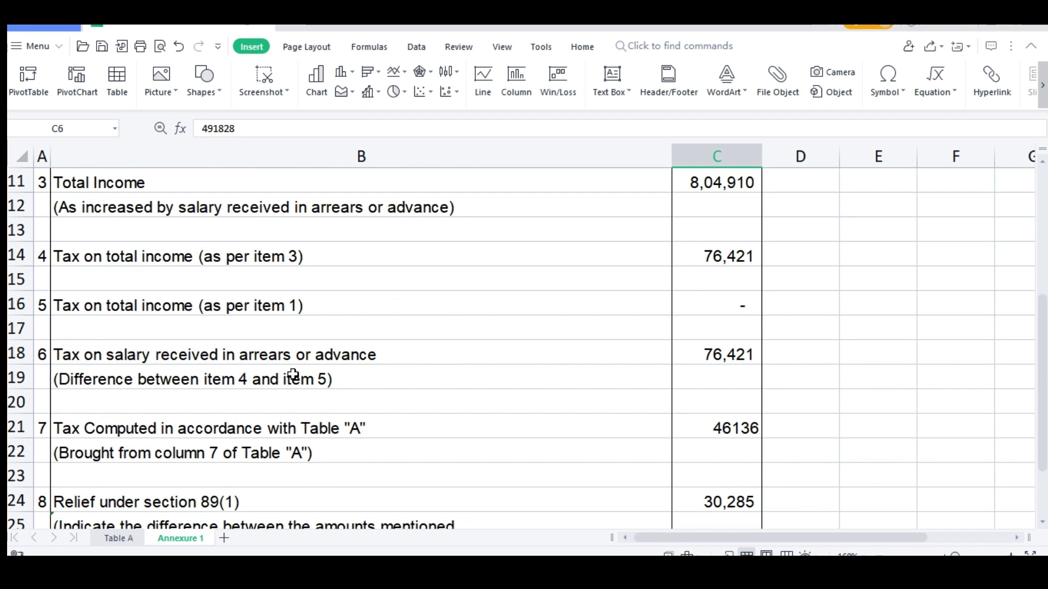
left_click(733, 364)
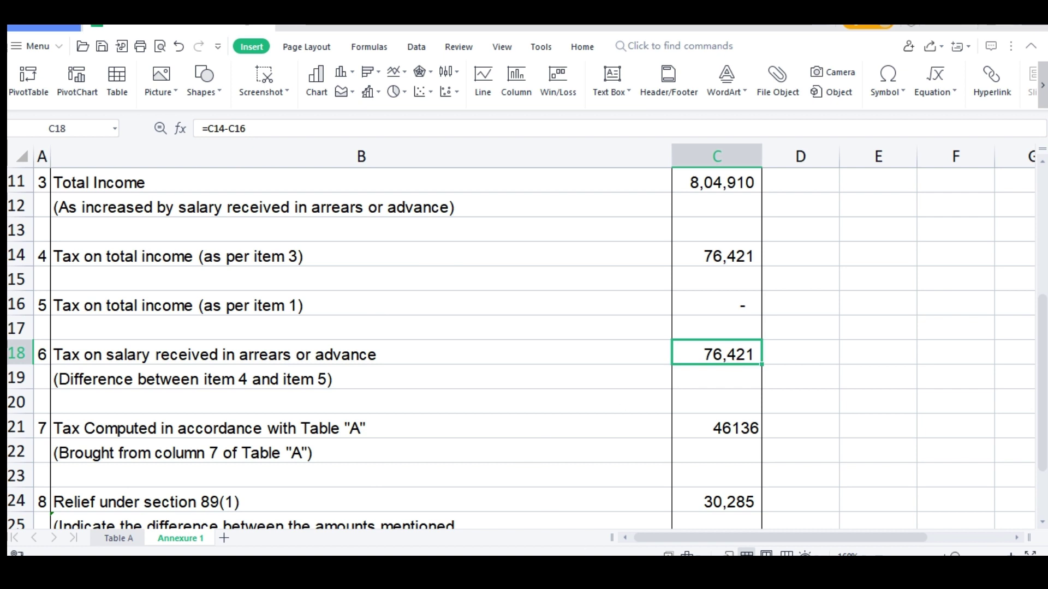
Step: Review items 6 to 8 of Annexure-I and trace item 7 to the column 7 total in Table A
left_click(116, 539)
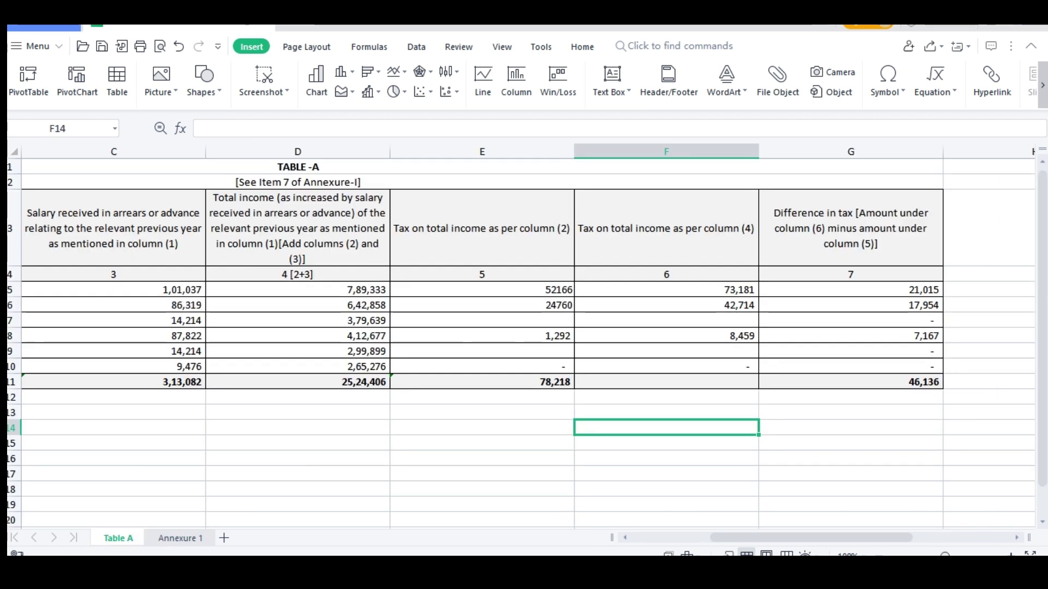
left_click(176, 541)
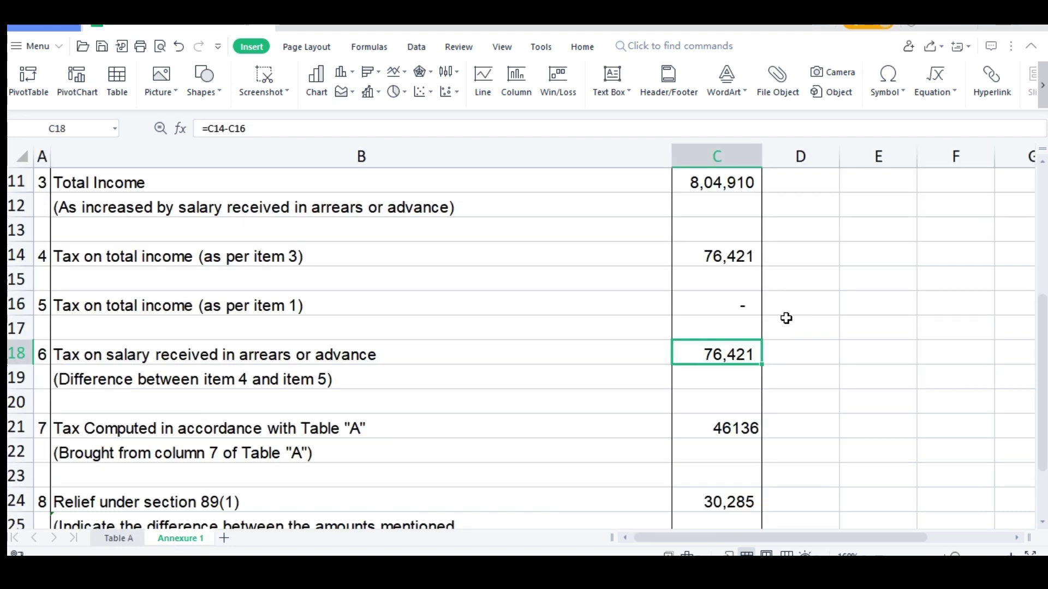
scroll(659, 348, "up", 1)
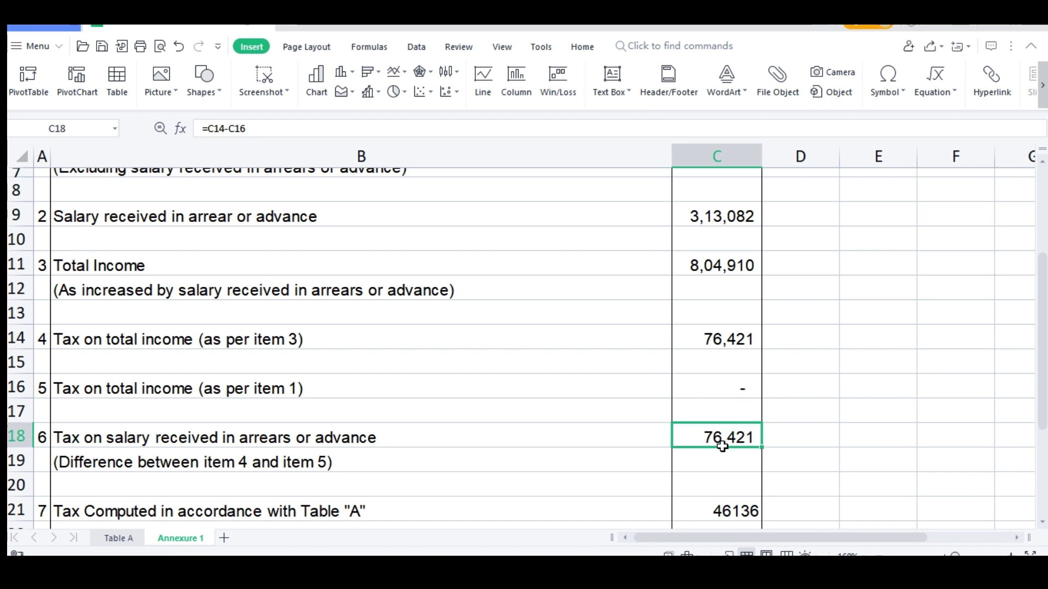
scroll(722, 446, "down", 2)
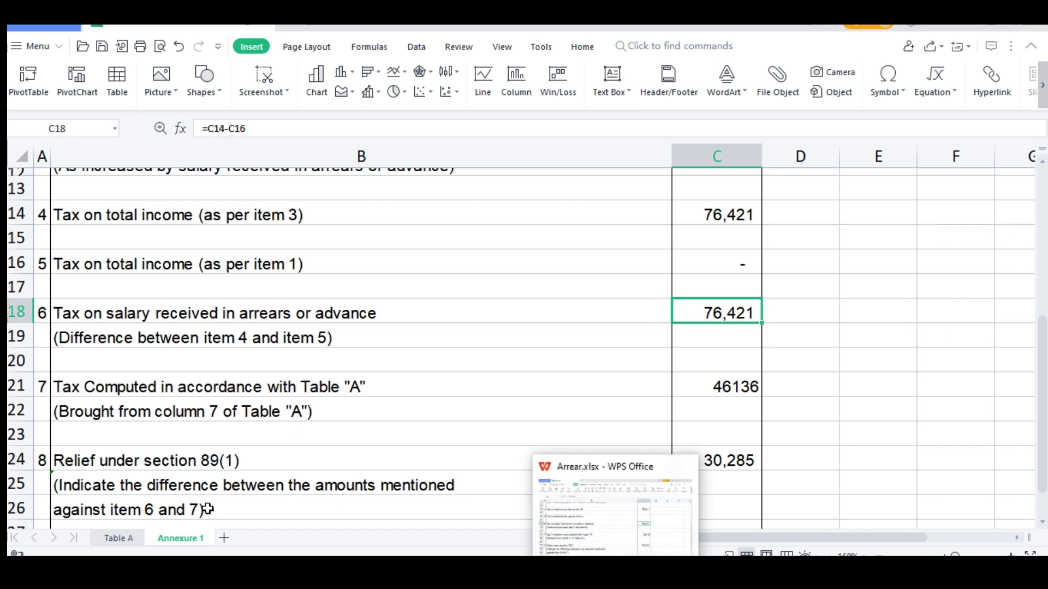
left_click(119, 538)
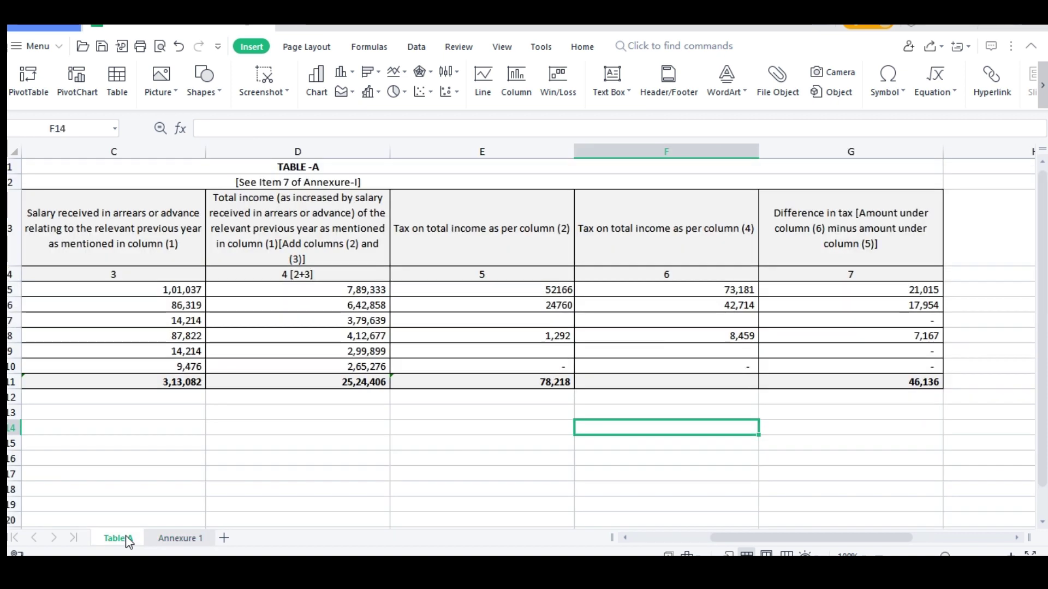
left_click(889, 381)
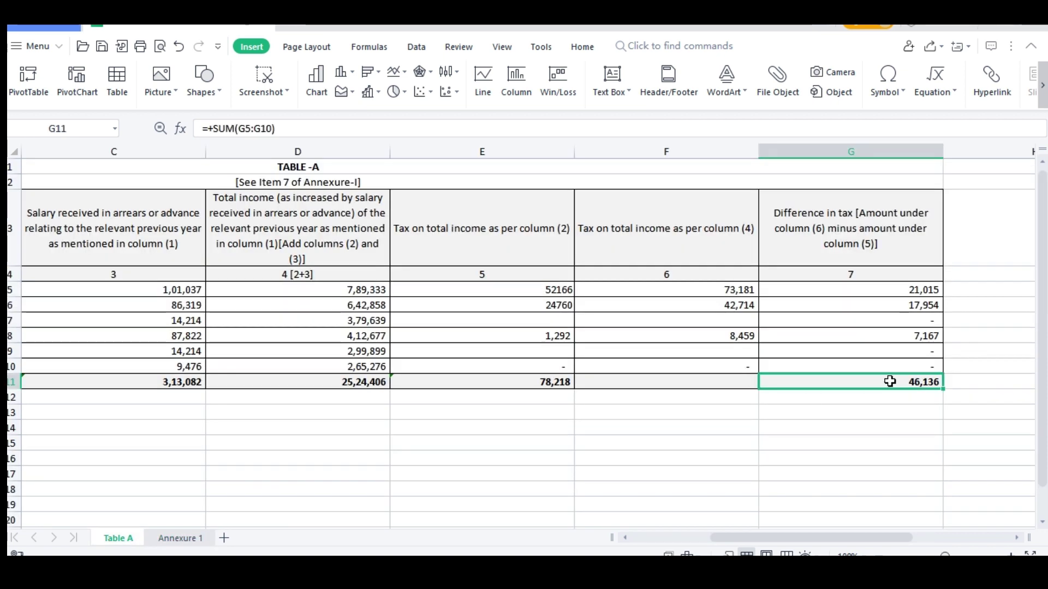
Step: Return to Annexure-I and examine the item 7 link to Table A and the section 89(1) relief in item 8
mouse_move(653, 568)
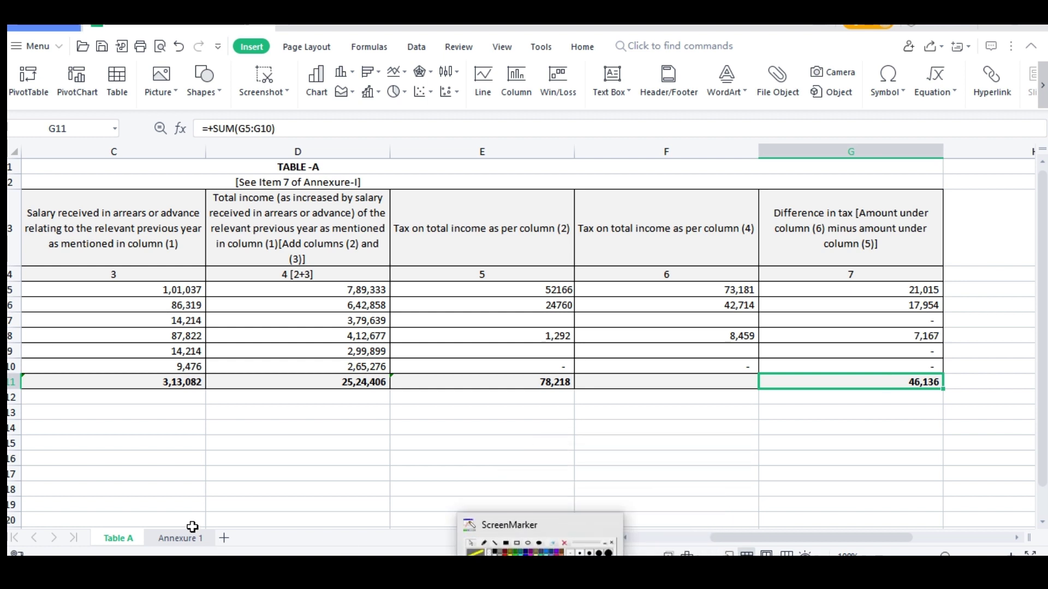
left_click(178, 541)
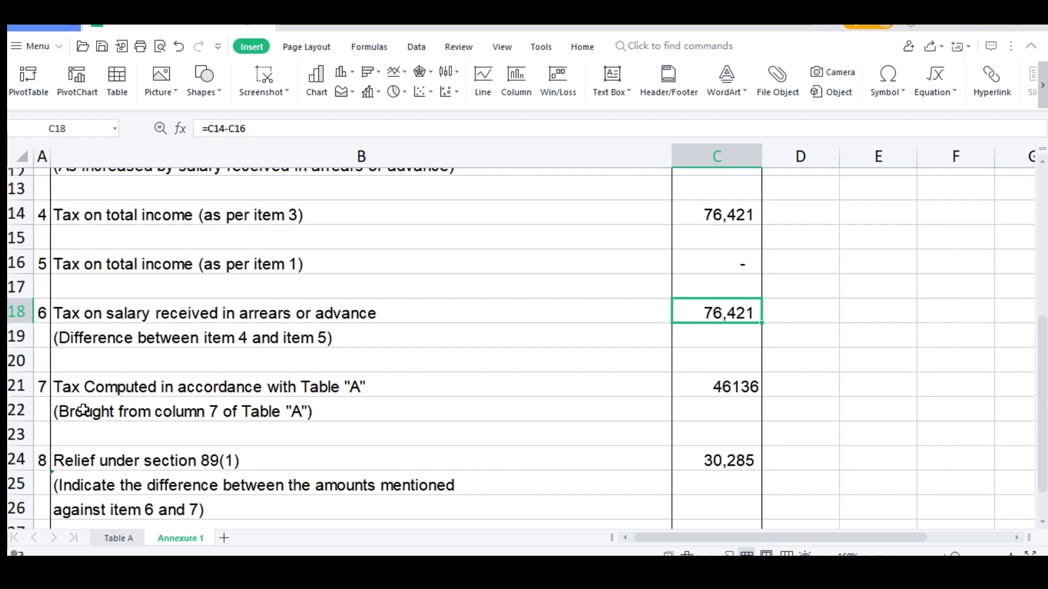
left_click(701, 391)
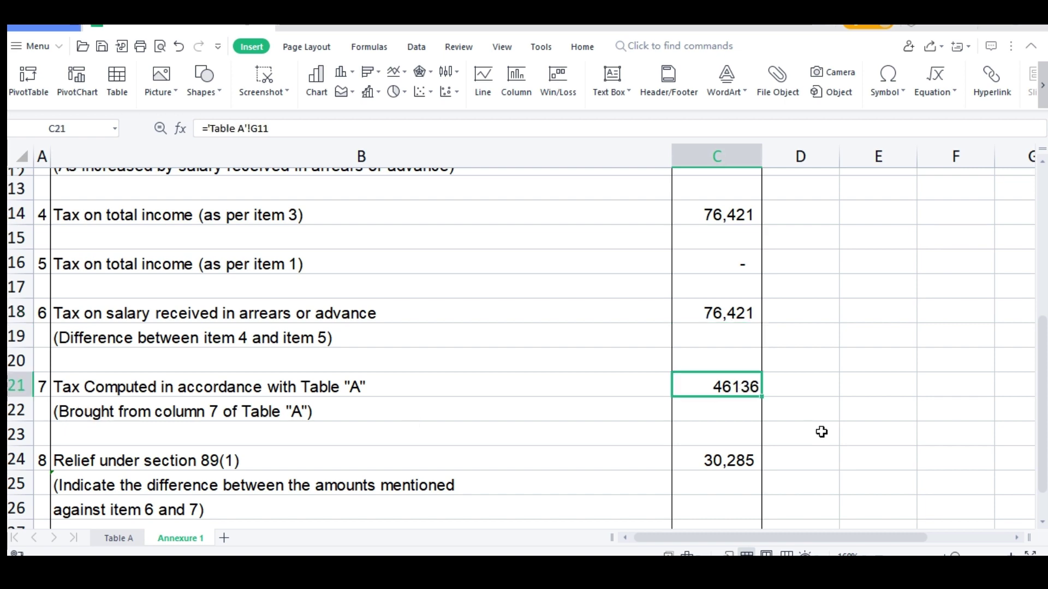
scroll(821, 432, "down", 2)
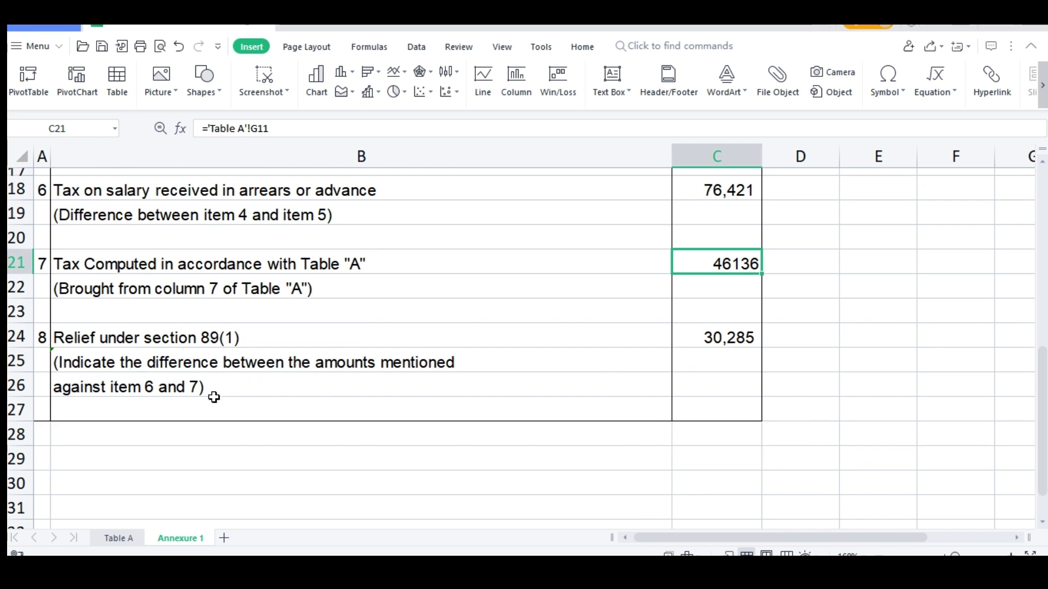
scroll(517, 409, "up", 1)
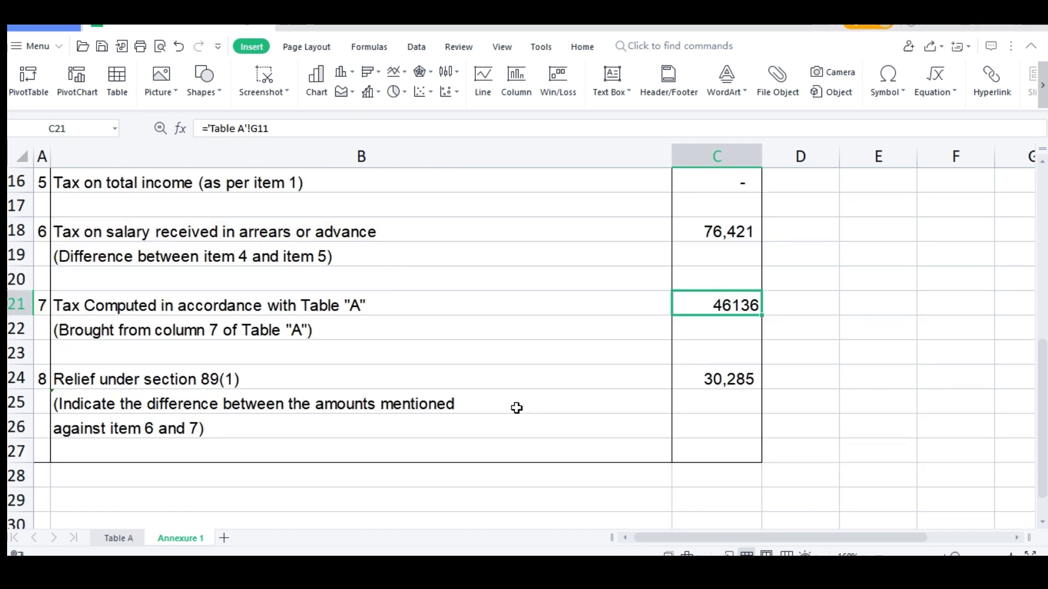
scroll(517, 408, "up", 1)
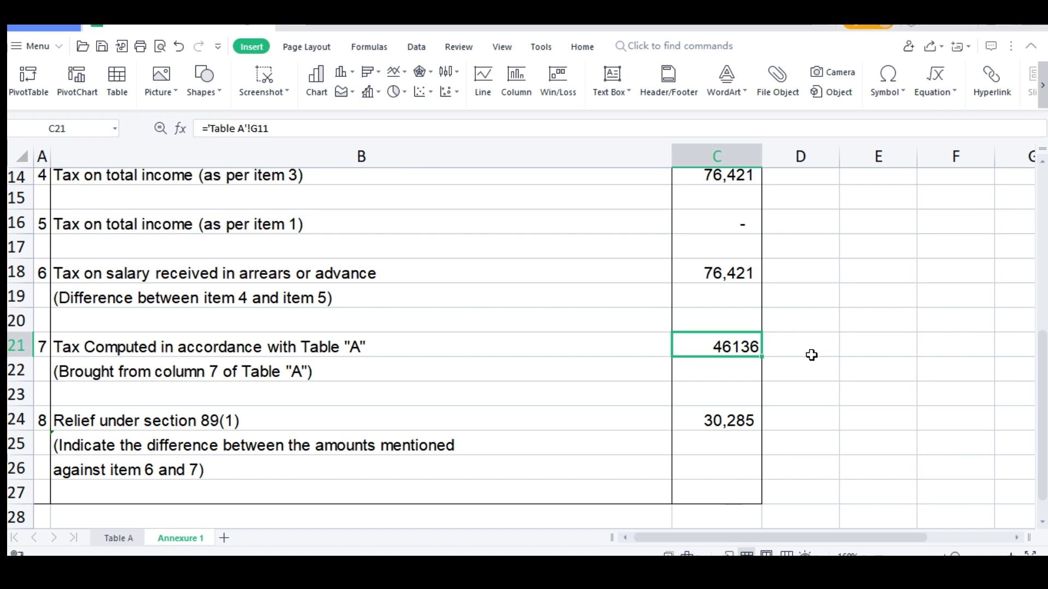
left_click(800, 342)
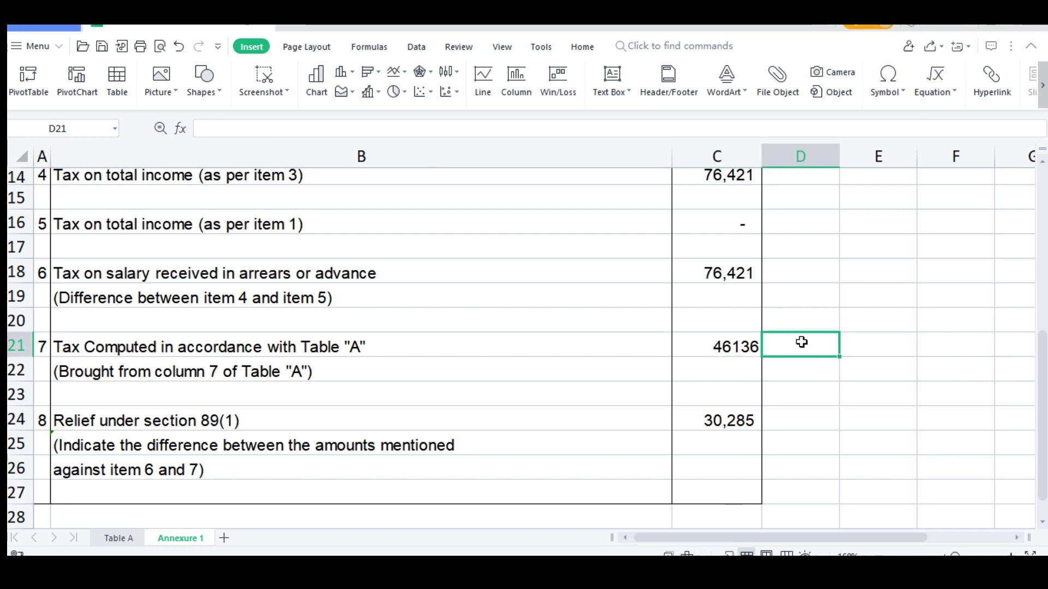
type("+")
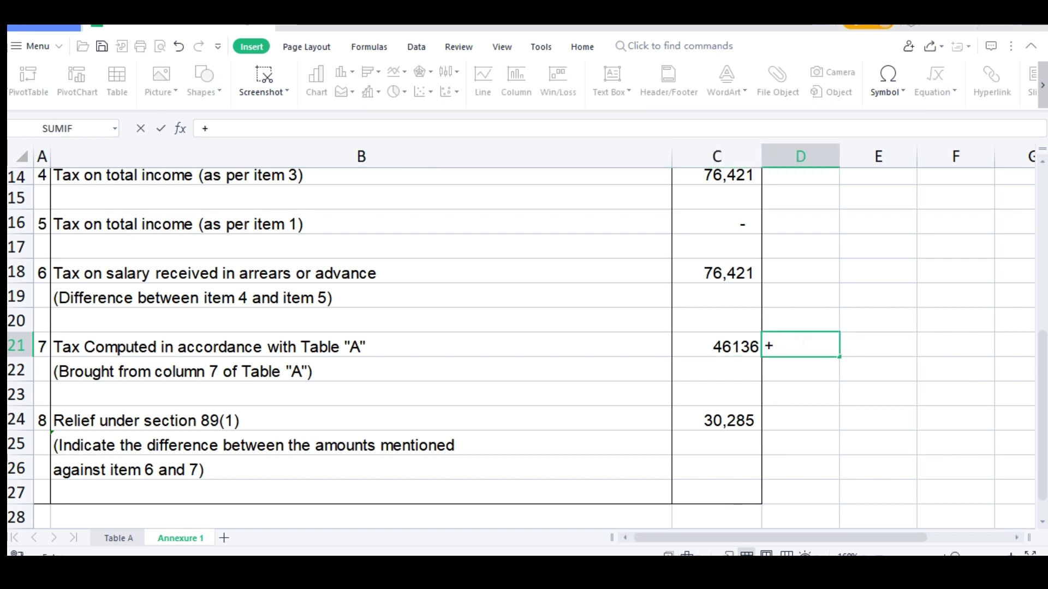
left_click(742, 276)
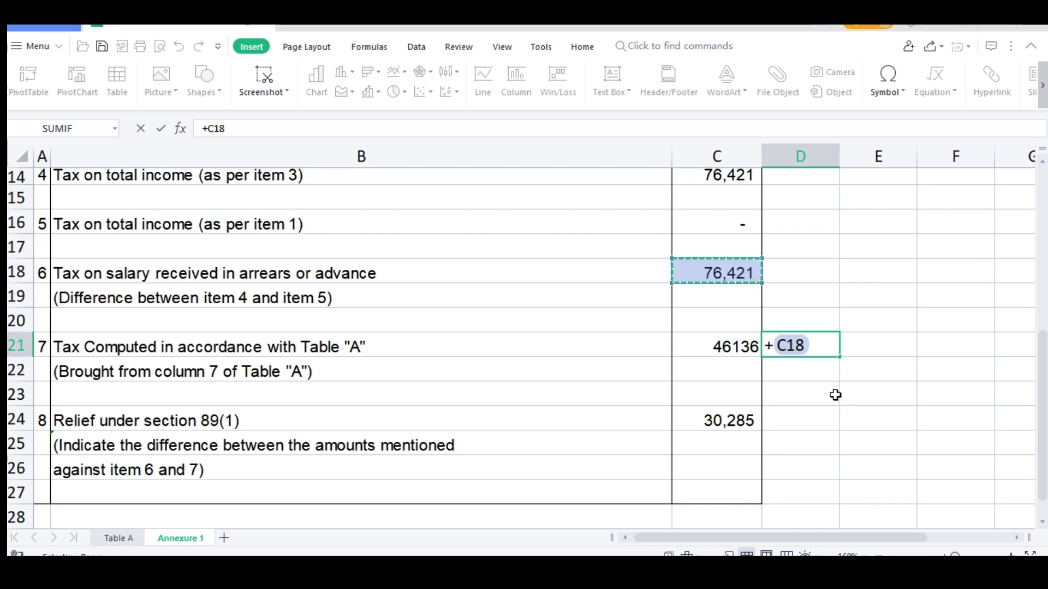
type("-")
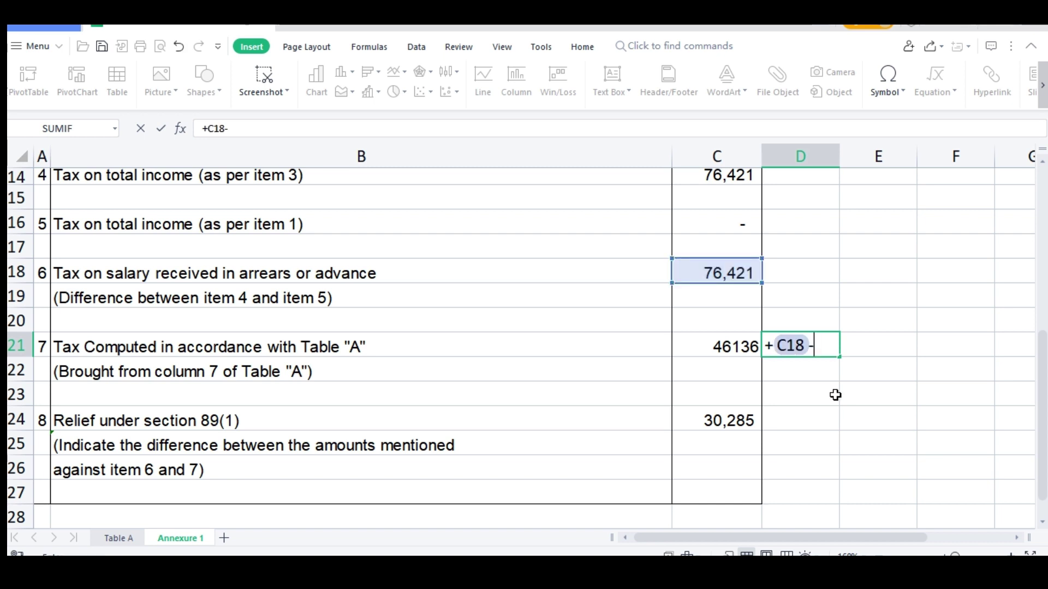
left_click(700, 420)
key("Return")
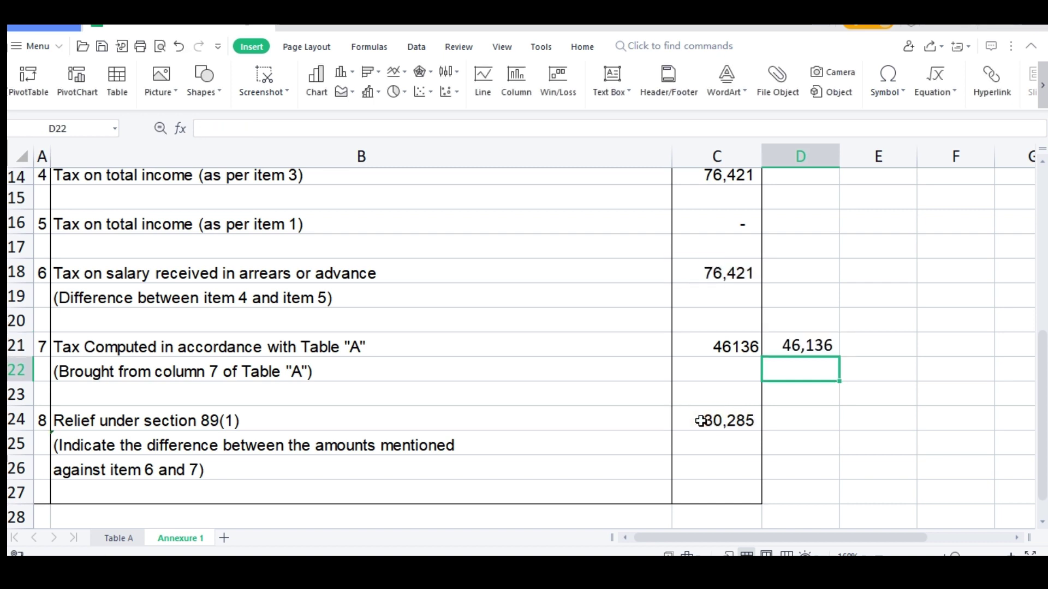
left_click(798, 355)
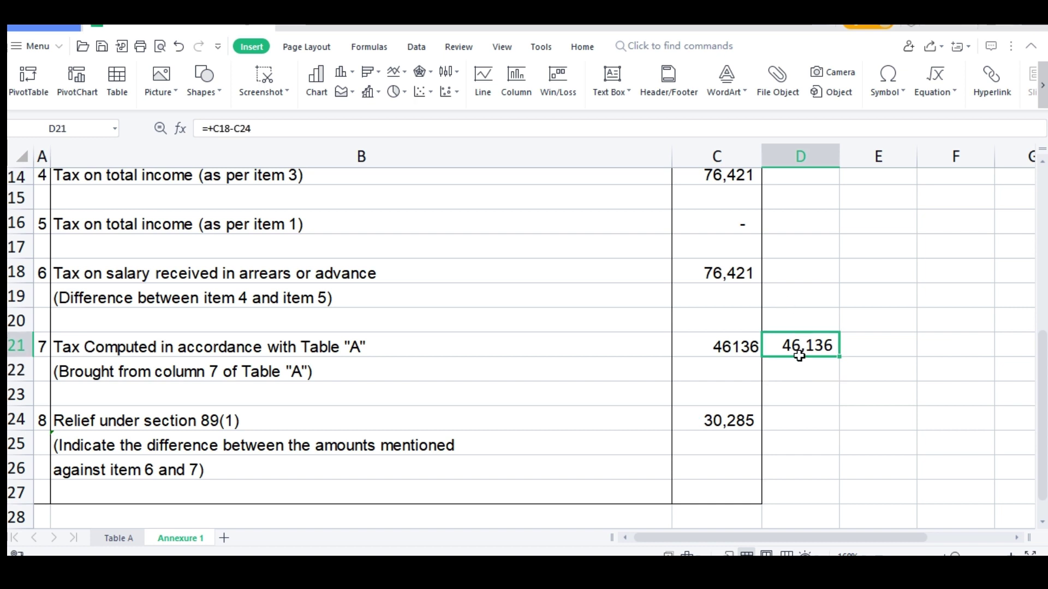
key("BackSpace")
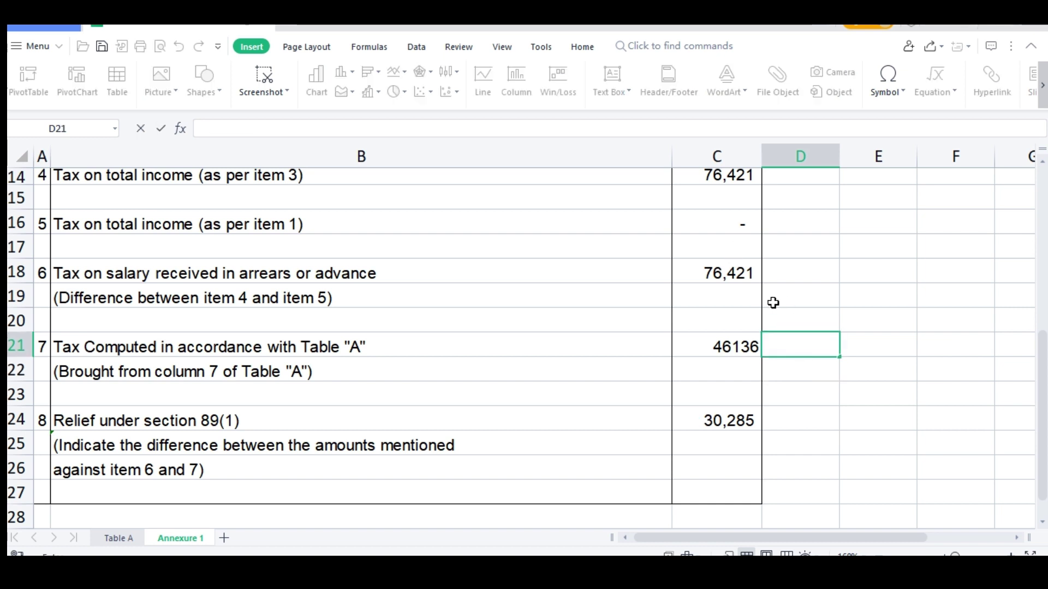
Step: Calculate the difference between items 6 and 7 in cell D21 with the formula +C18-C21
type("+")
left_click(742, 281)
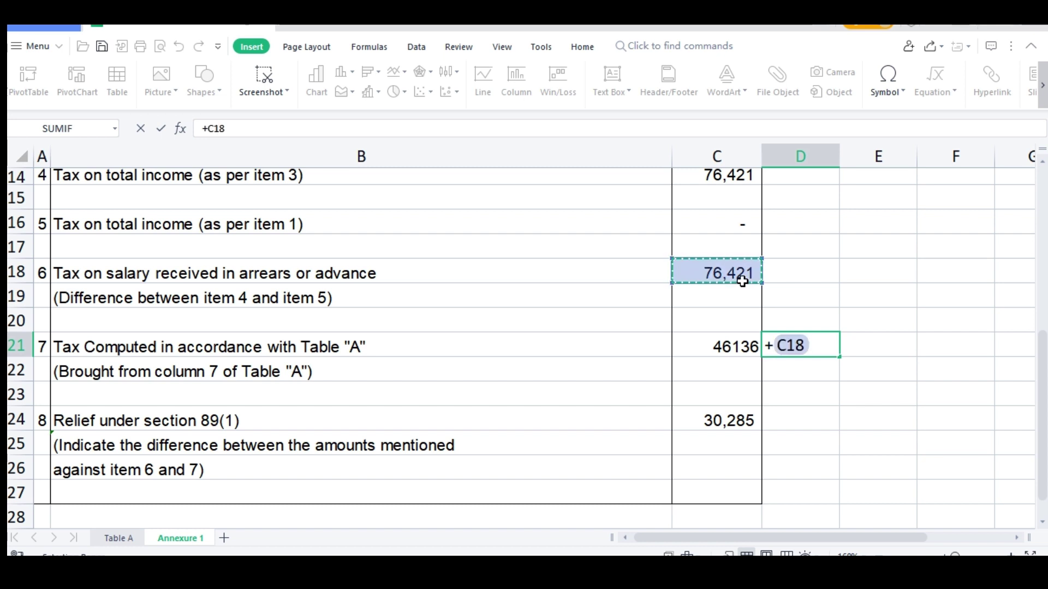
type("-")
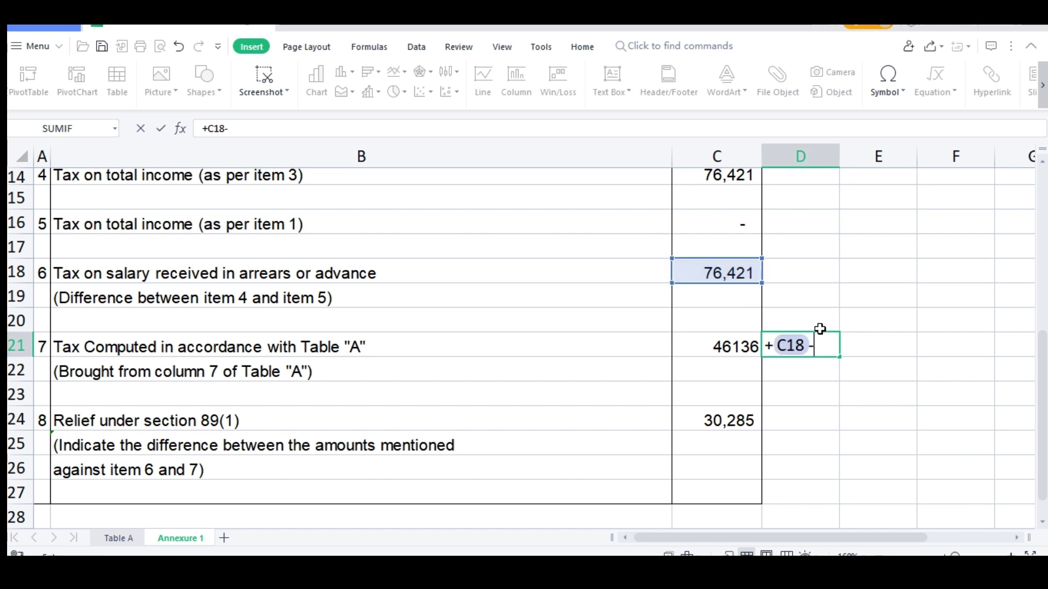
left_click(718, 346)
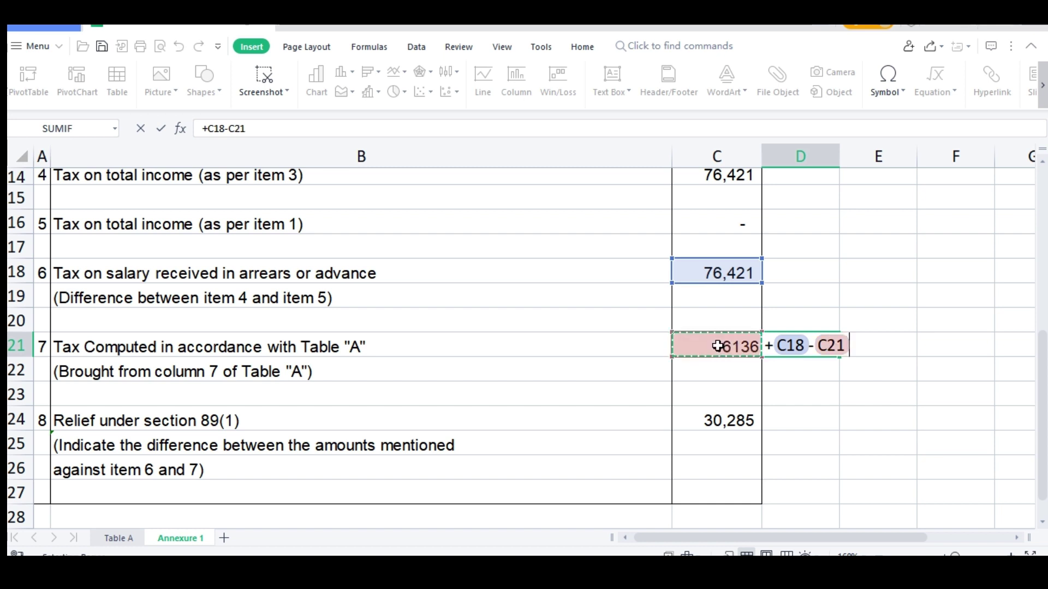
key("Return")
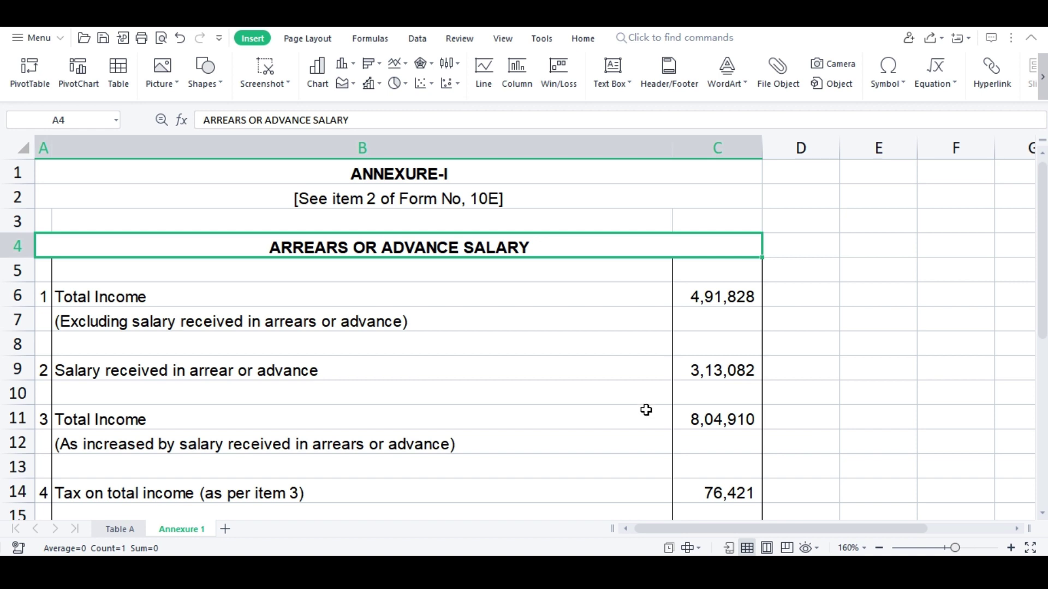
Step: Return to Table A to review its year-wise arrears and tax columns
left_click(123, 529)
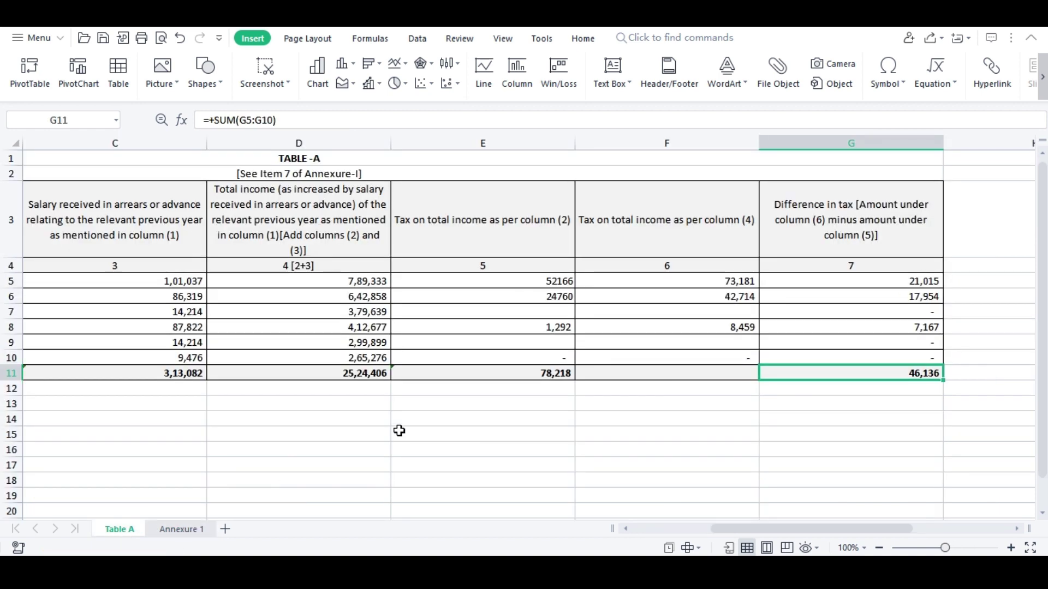